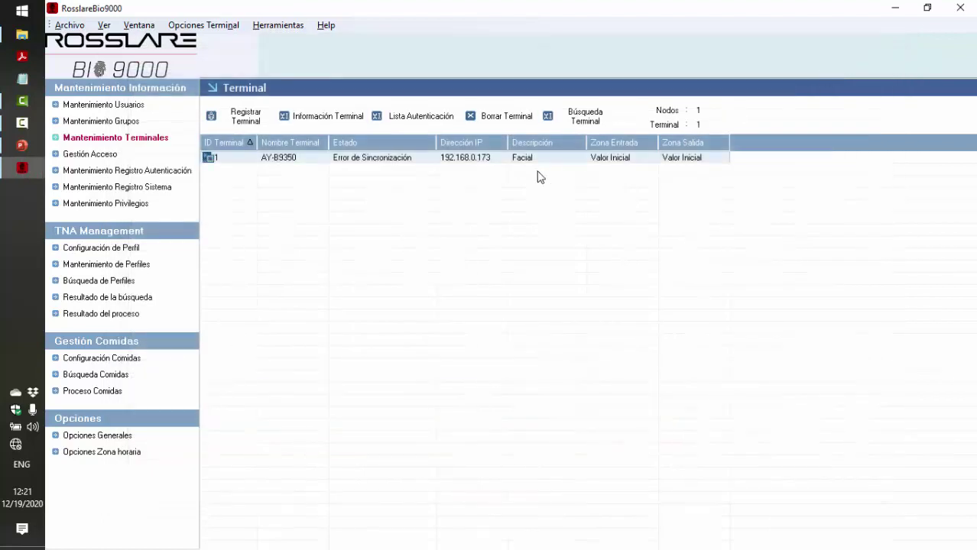
Resynchronise all users on terminal AY-B9350, then show the user maintenance list
right_click(302, 168)
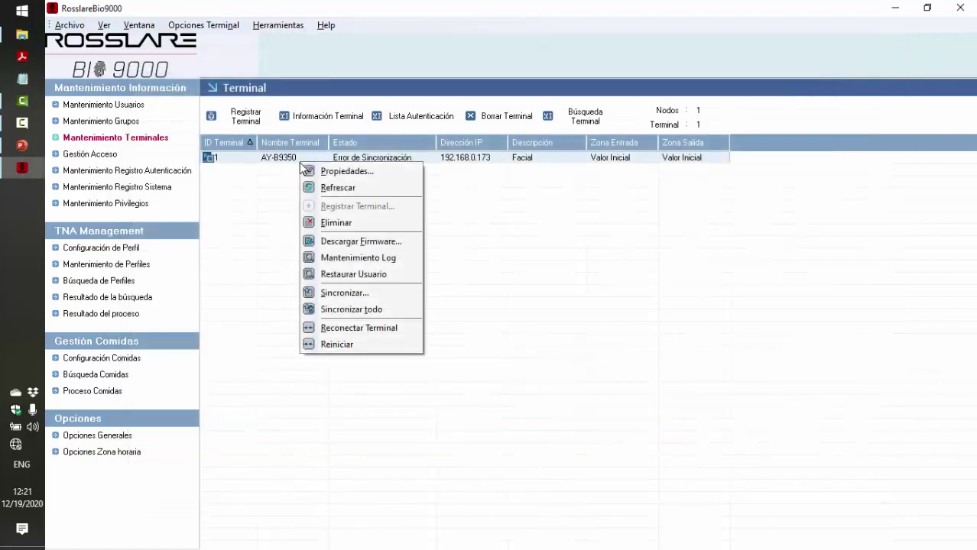
click(359, 309)
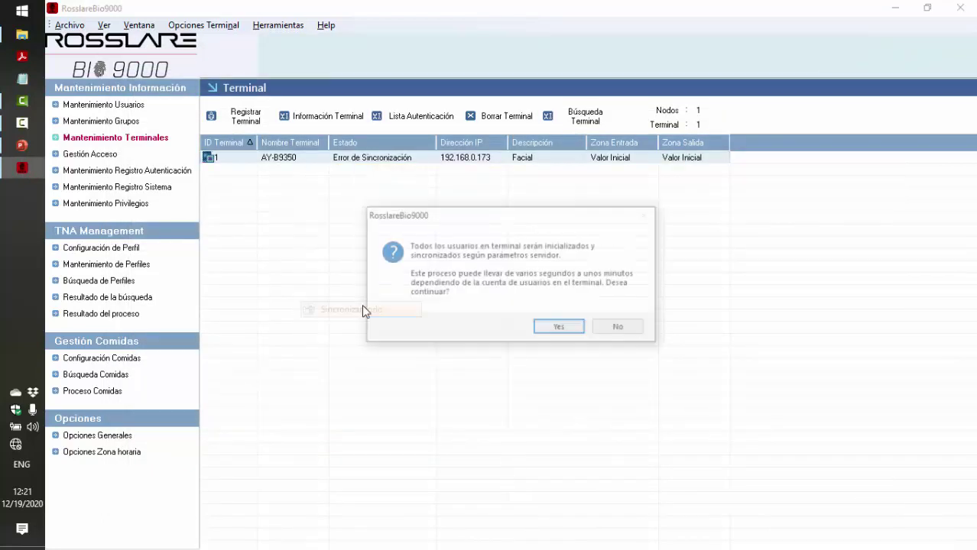
click(560, 326)
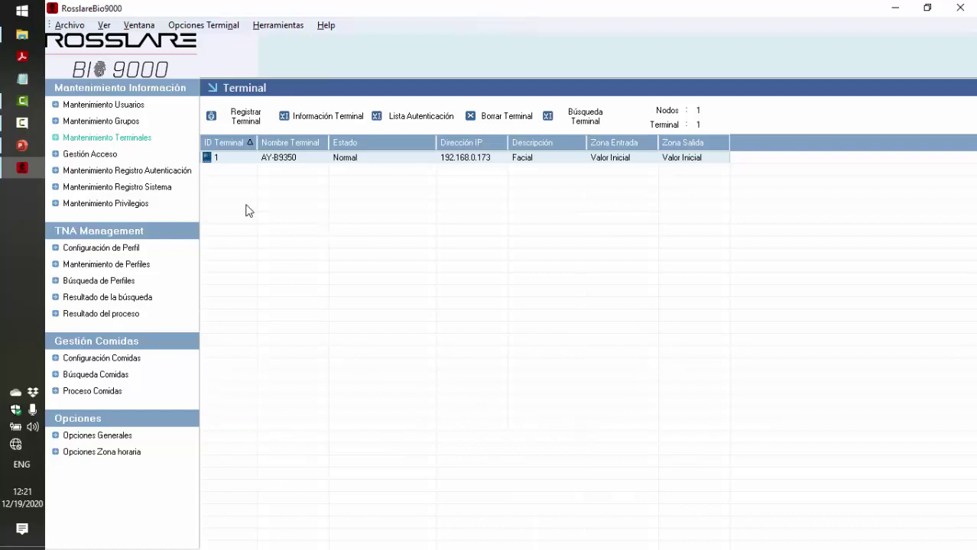
click(109, 104)
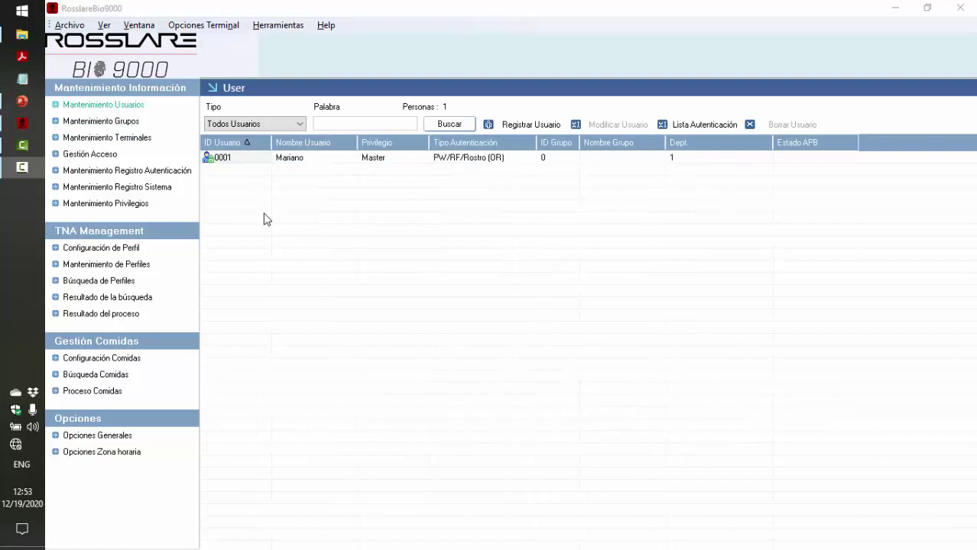
Start a new user with ID 0002 and enter the user's name
click(527, 127)
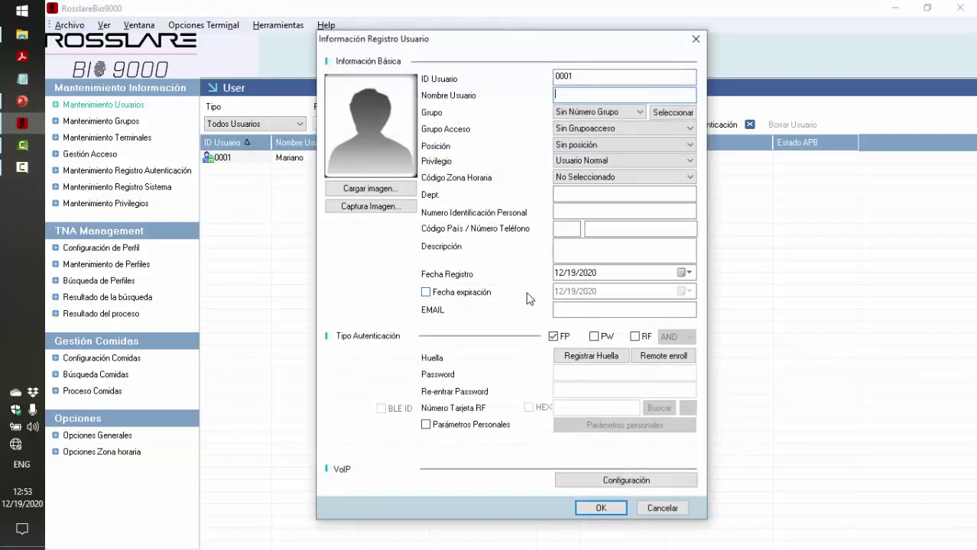
click(585, 71)
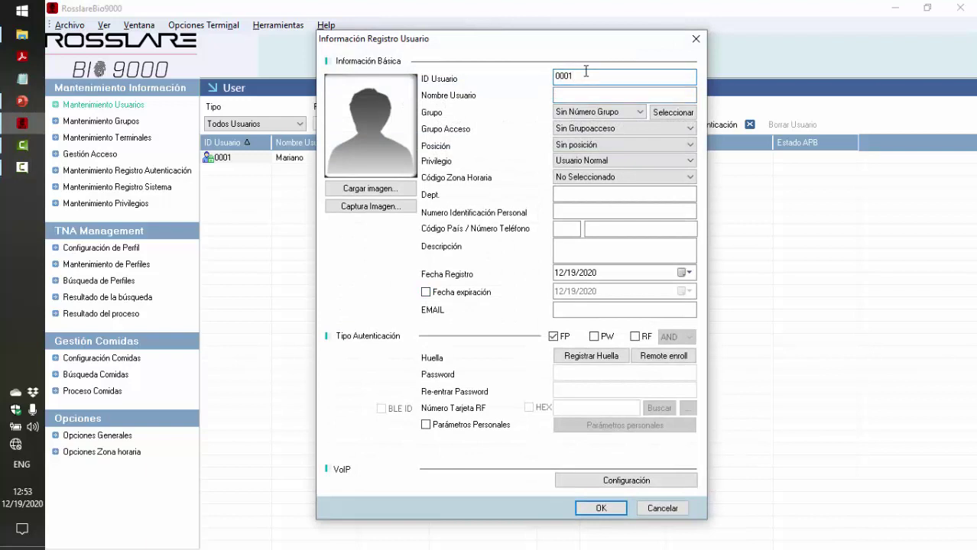
key(BackSpace)
text(2)
click(581, 94)
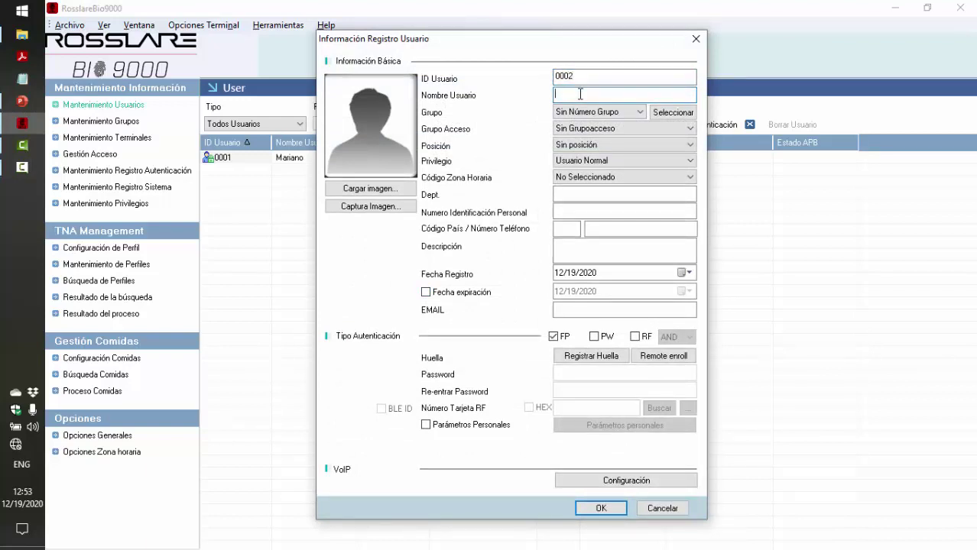
text(Josefina)
Put the user in group 1 - Administracion with GrupoMaster access
click(617, 128)
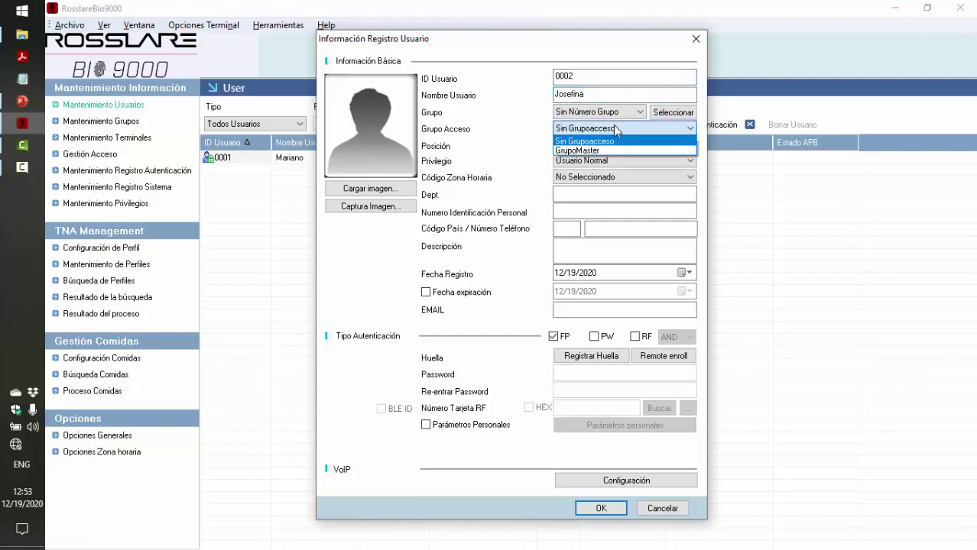
click(617, 128)
click(615, 111)
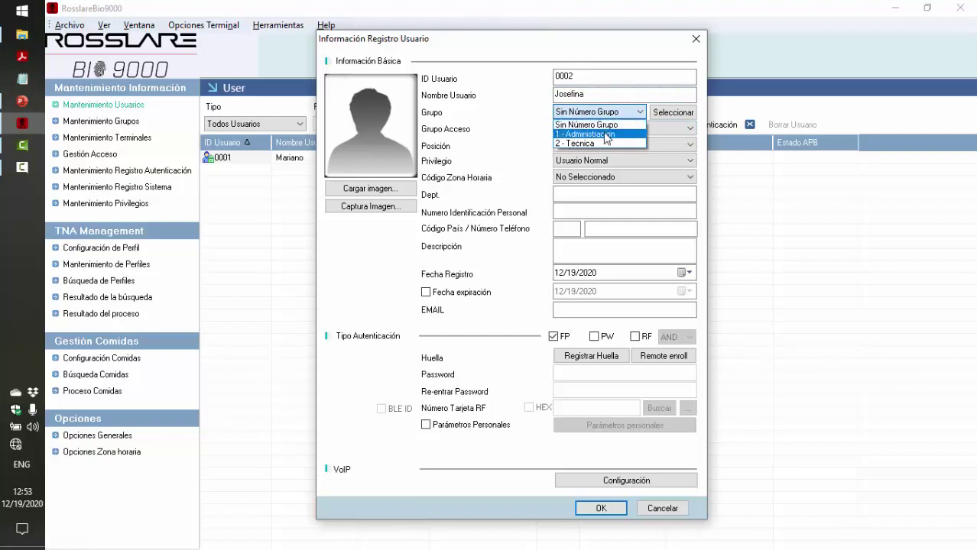
click(607, 134)
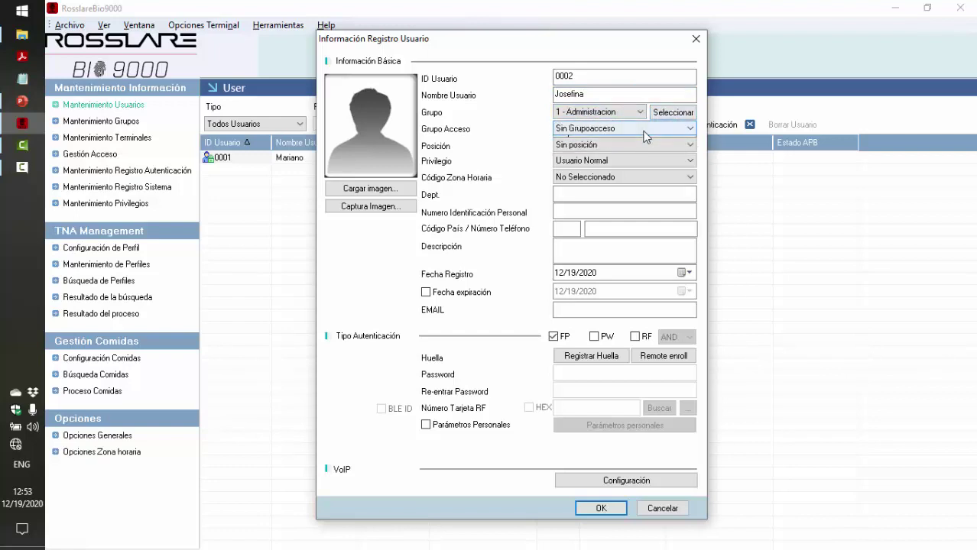
click(644, 131)
click(623, 150)
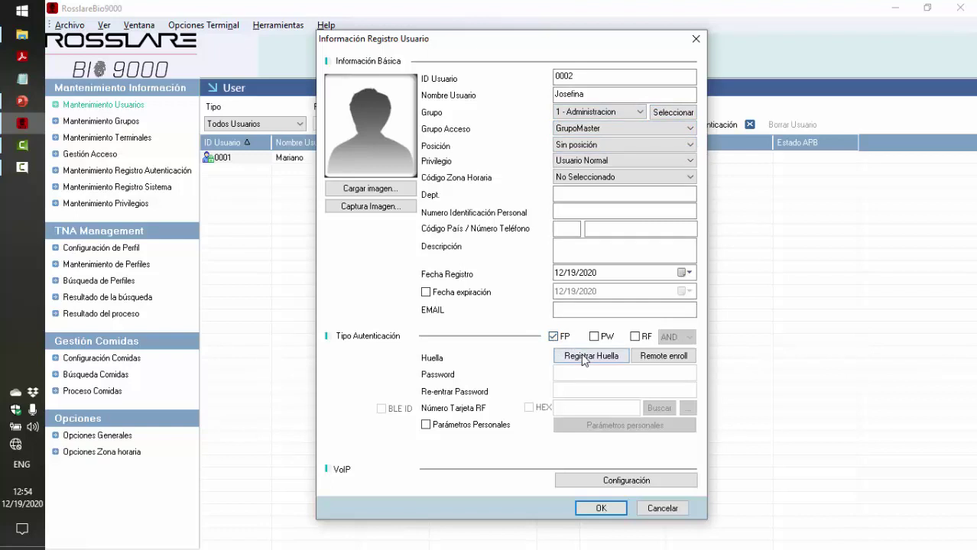
Remotely enrol finger 7 on terminal AY-B9350 and apply the successful capture to user 0002
click(650, 359)
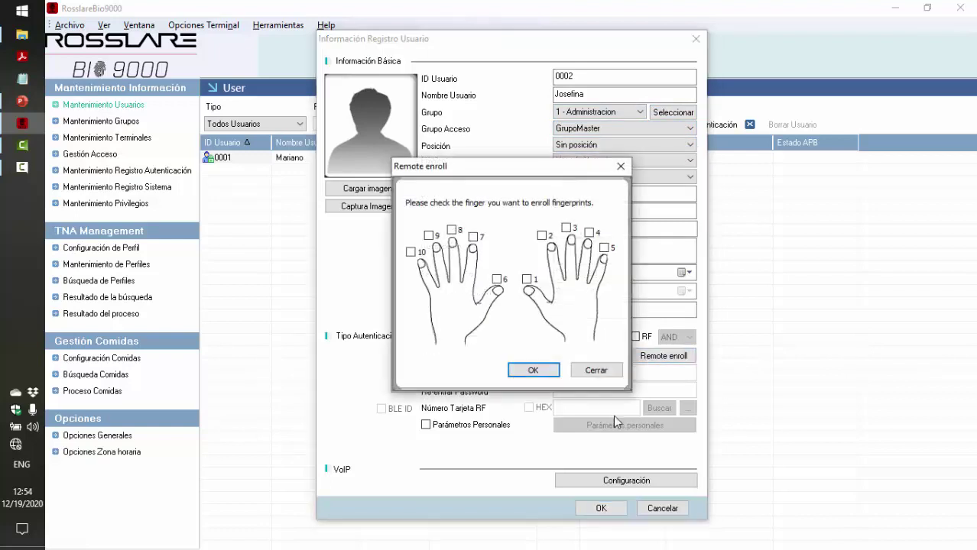
click(473, 237)
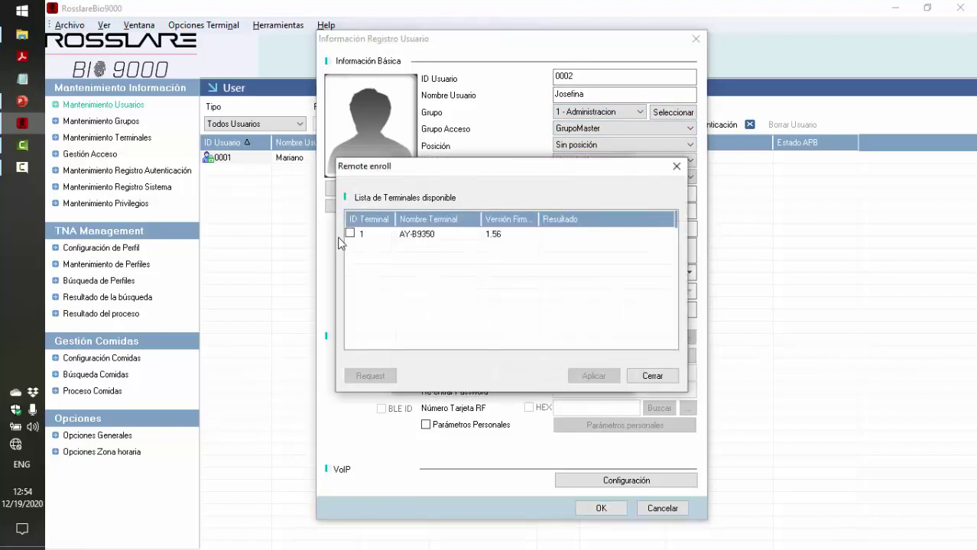
click(350, 233)
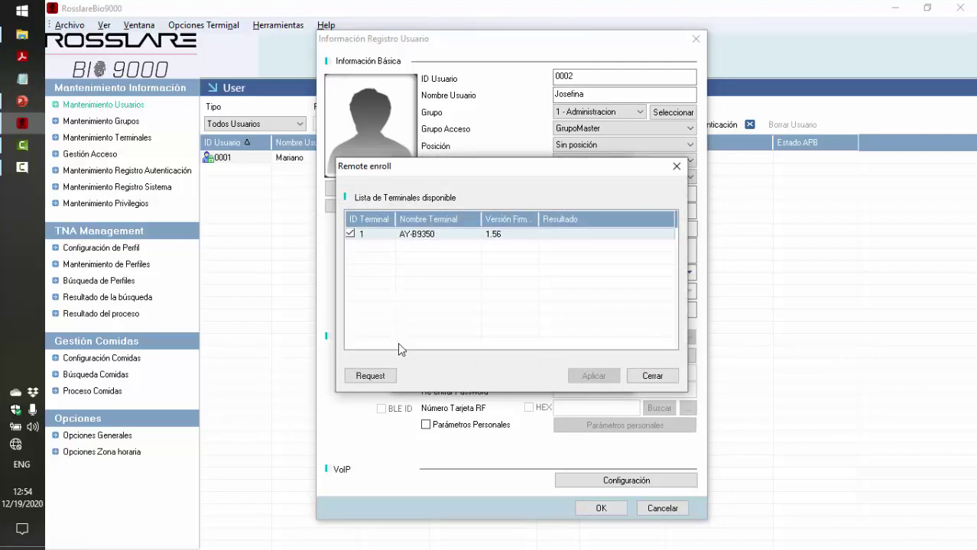
click(374, 376)
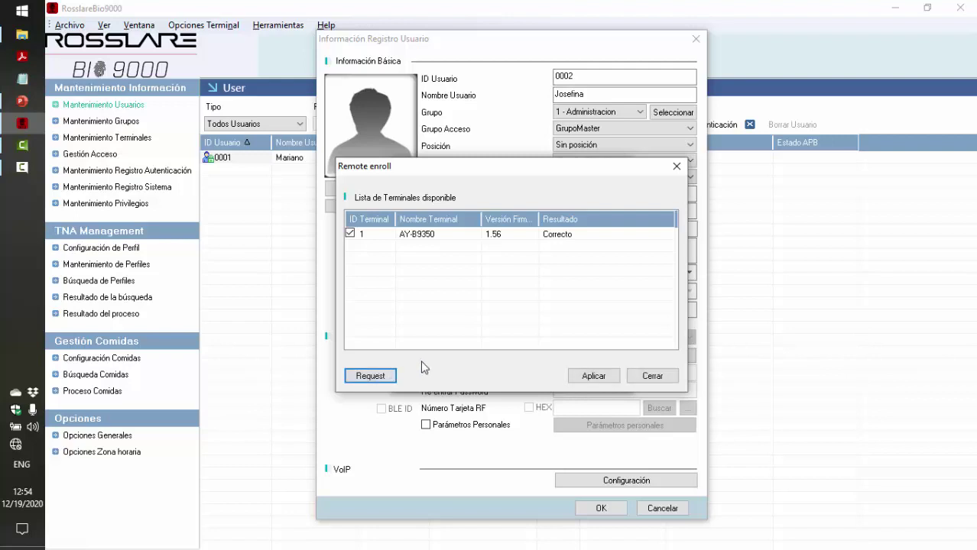
click(595, 376)
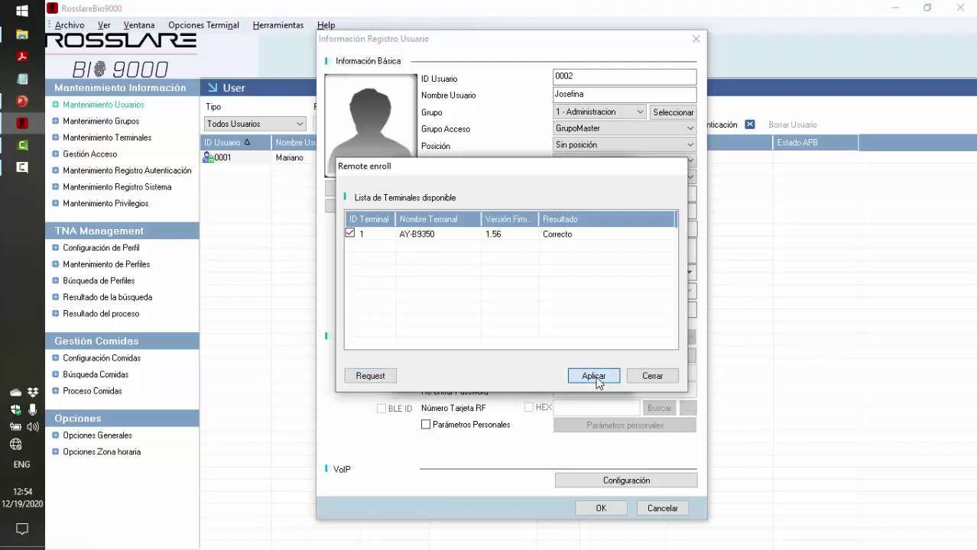
click(551, 374)
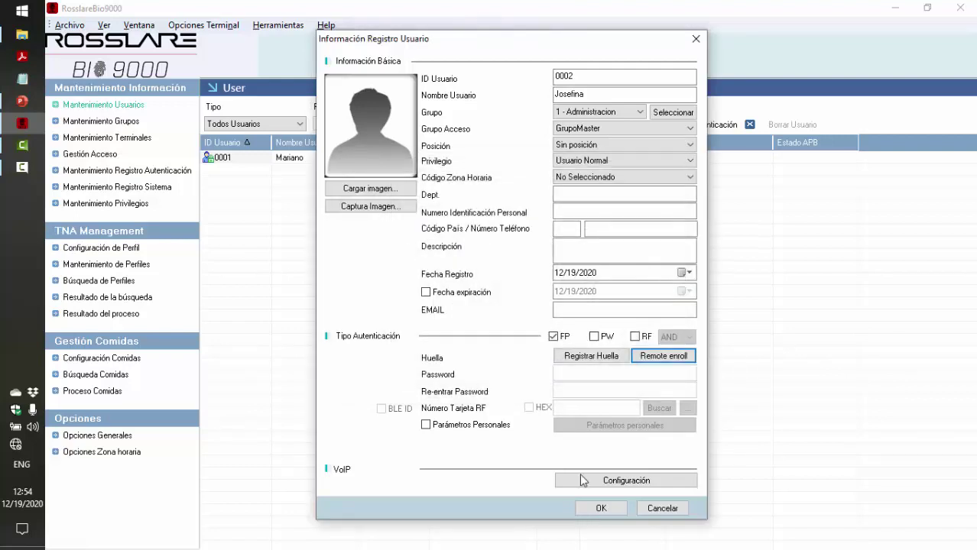
Save user 0002, then check the fingerprint event in real-time monitoring and close it
click(600, 510)
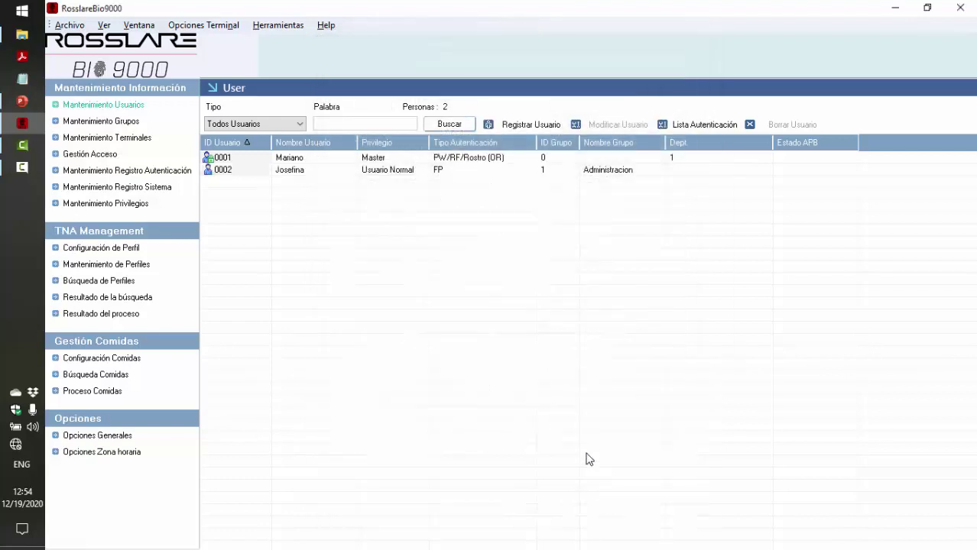
click(294, 27)
click(296, 41)
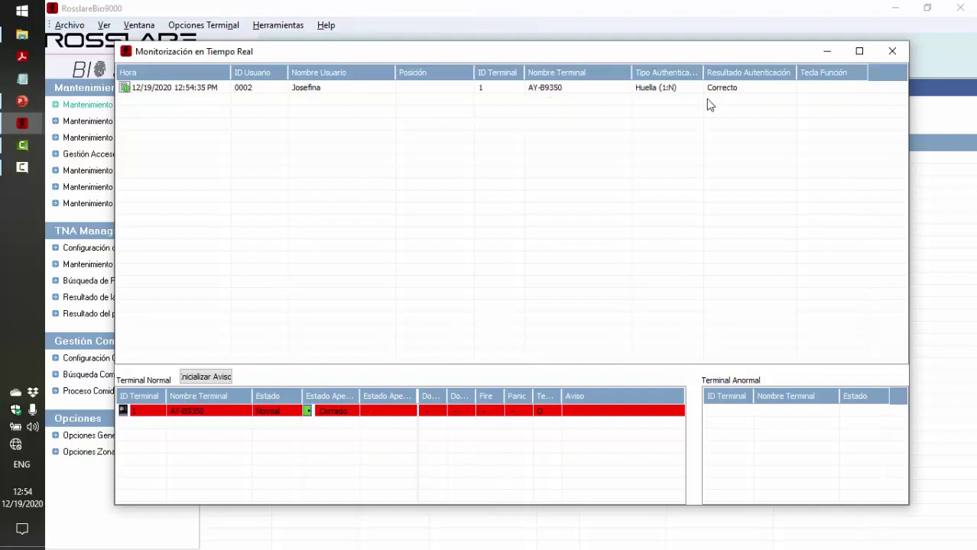
click(889, 54)
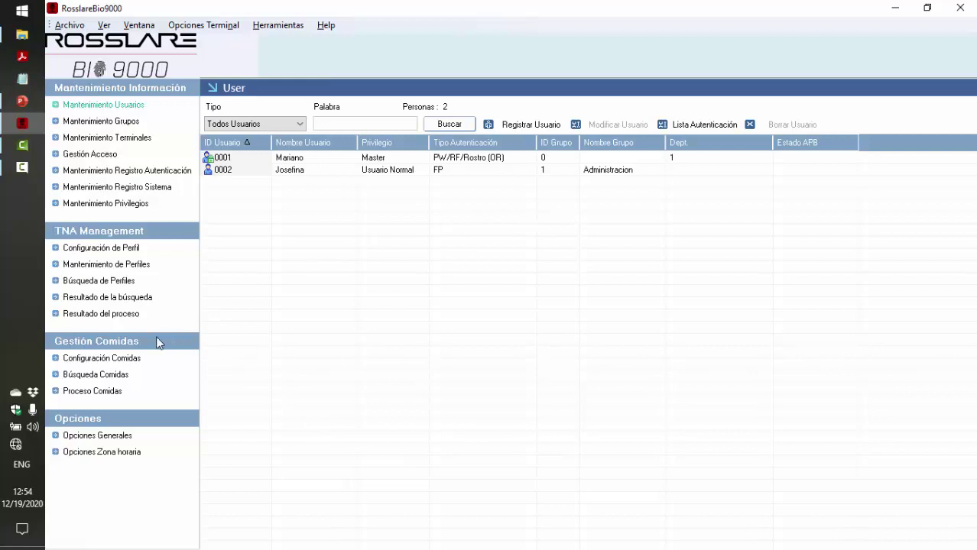
Review the Asado, Pizza and Arroz con pollo menu settings, then select the unused Menu3
click(112, 359)
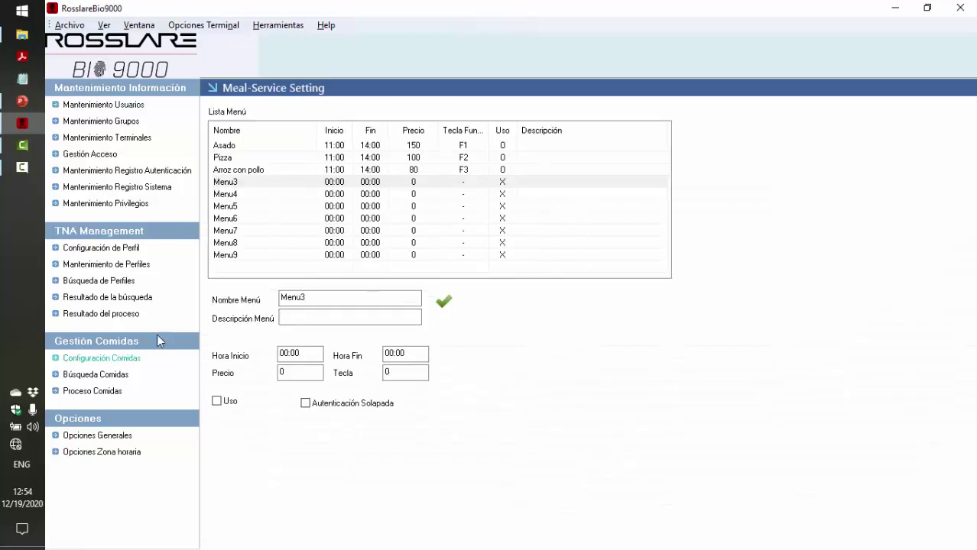
click(366, 149)
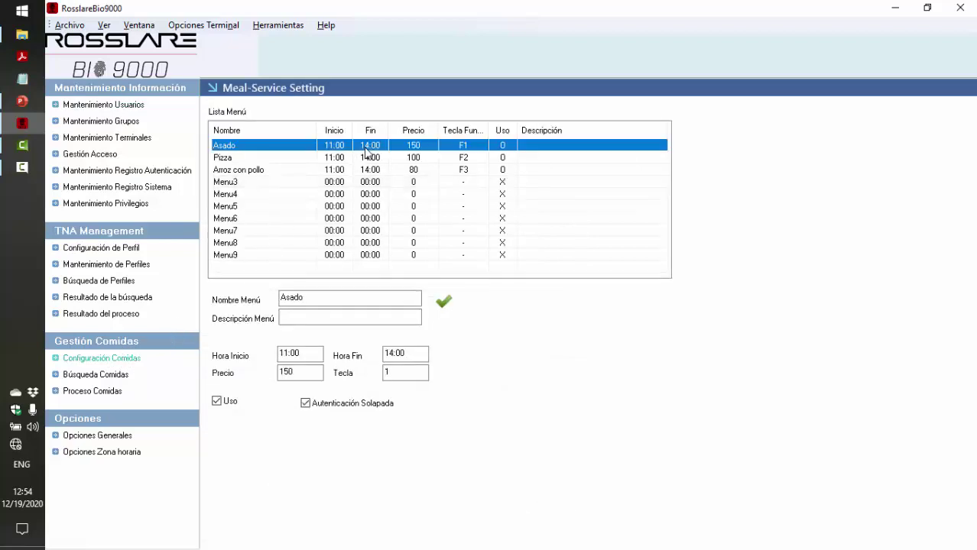
click(356, 158)
click(264, 149)
click(263, 159)
click(264, 170)
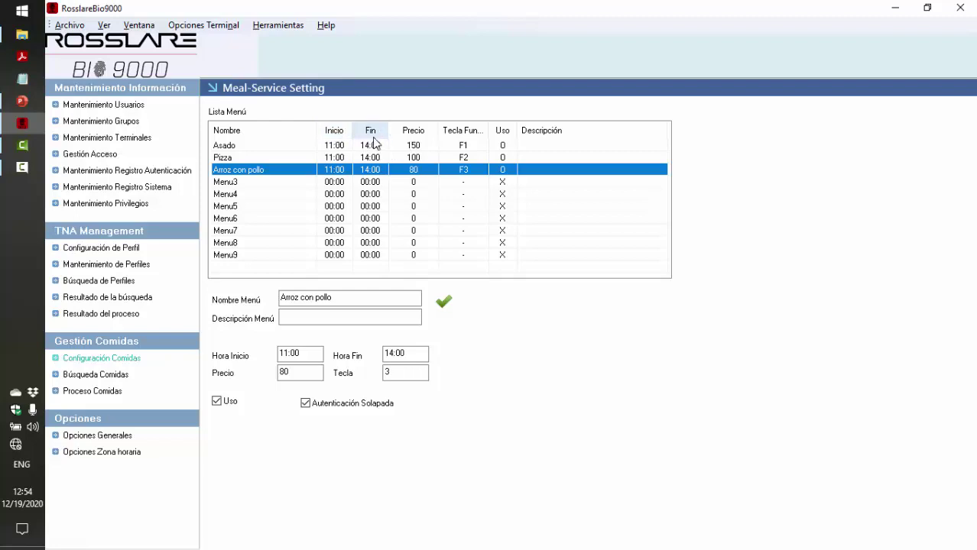
click(375, 146)
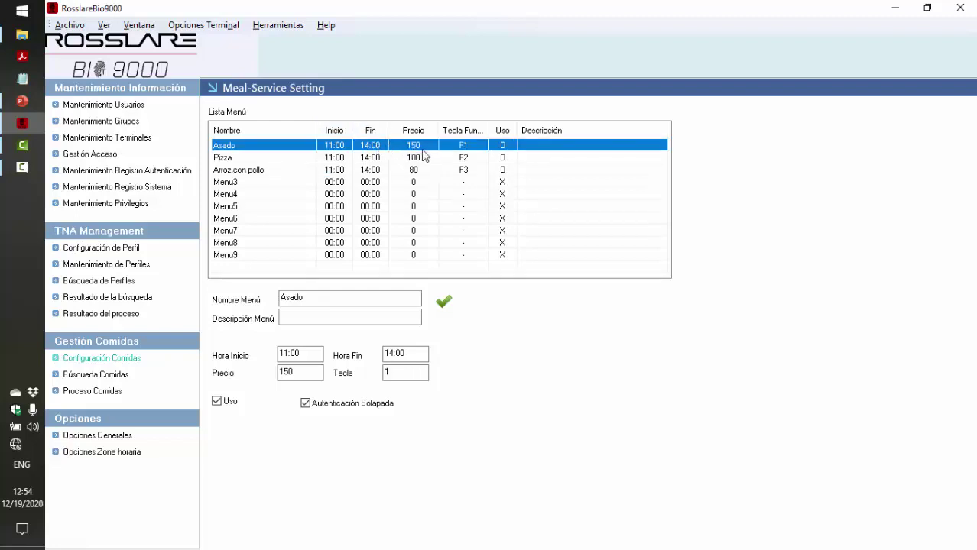
click(463, 158)
click(462, 170)
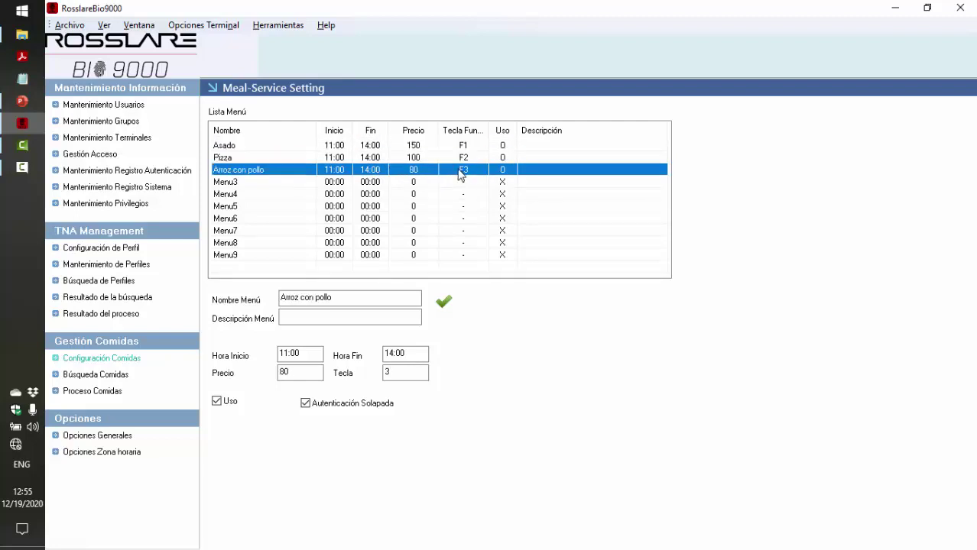
click(337, 185)
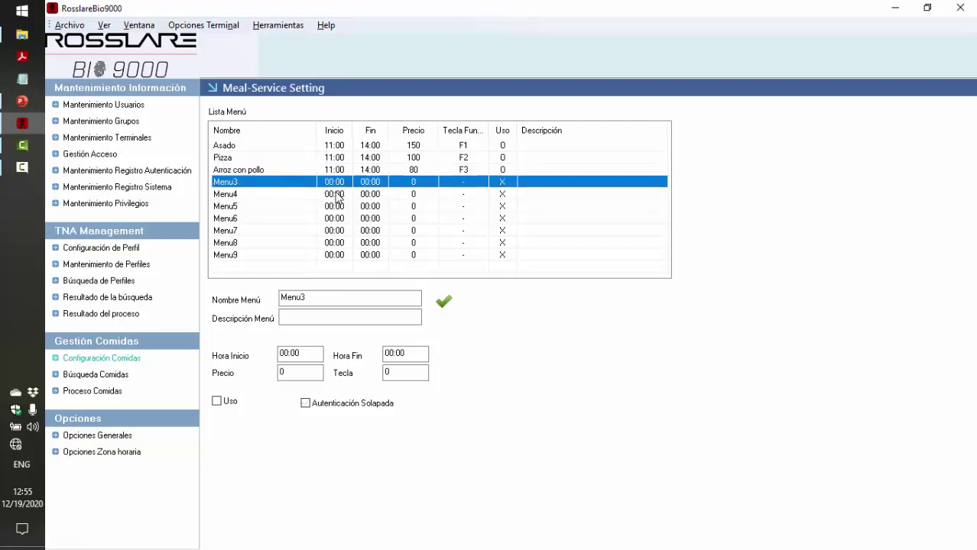
Rename Menu3 to Fidos, served 11:00–14:00 at price 50
click(307, 298)
drag(306, 298, 256, 300)
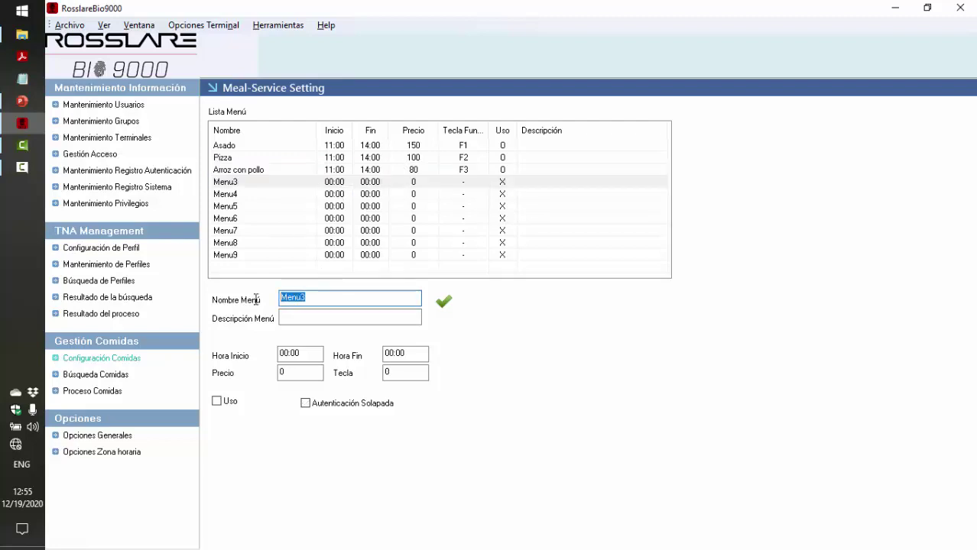
text(Fidos)
key(Tab)
key(Tab)
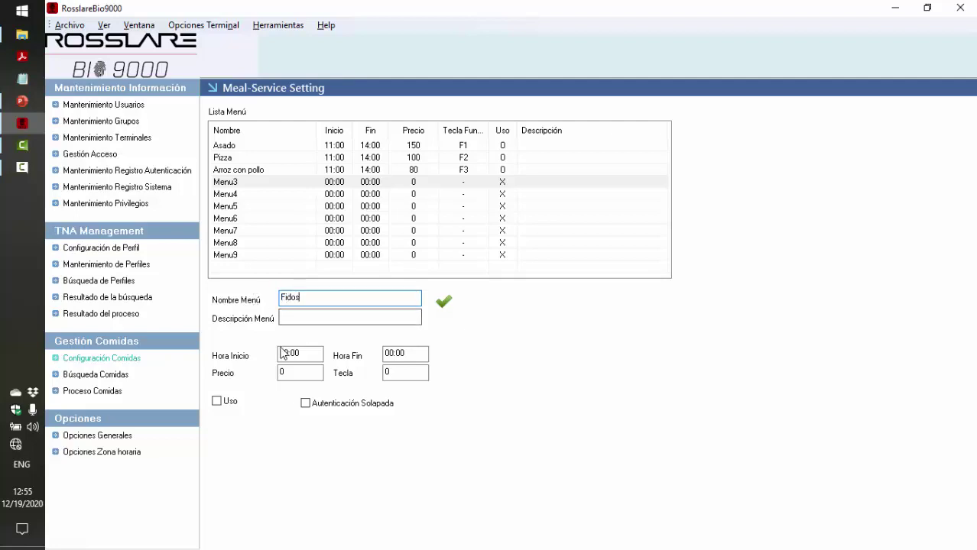
text(11)
key(Tab)
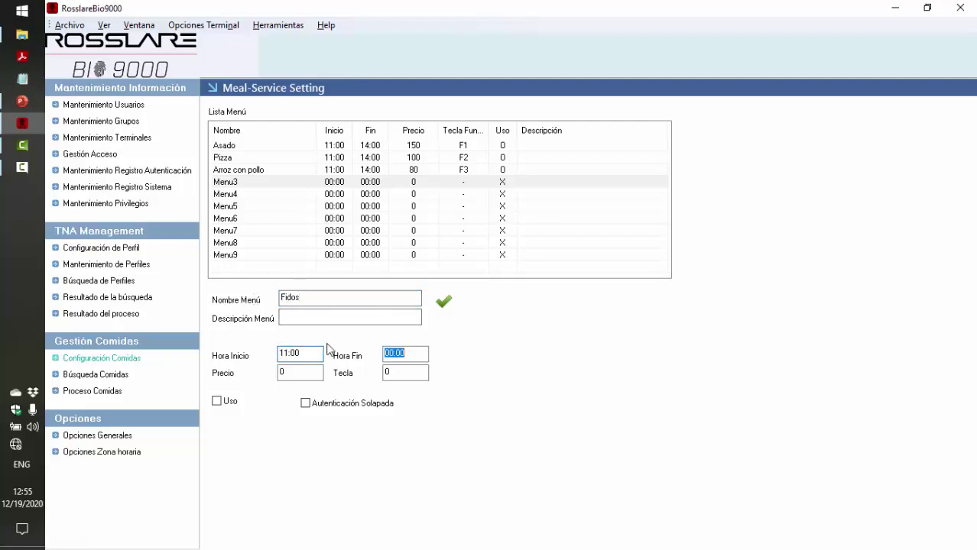
key(End)
key(Home)
text(14)
click(306, 369)
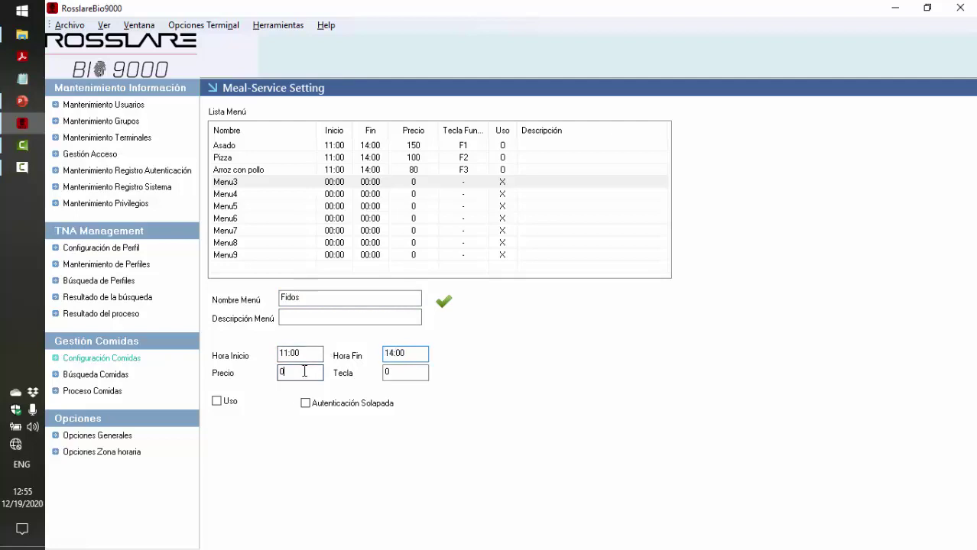
text(50)
Assign function key F4, mark Fidos in use with overlapping authentication, and save
click(402, 370)
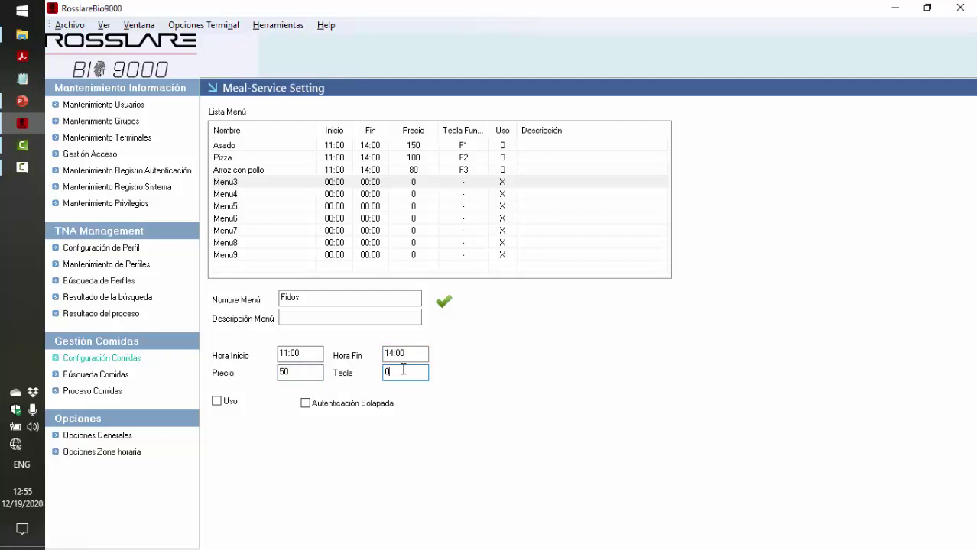
key(BackSpace)
text(4)
click(217, 402)
click(306, 404)
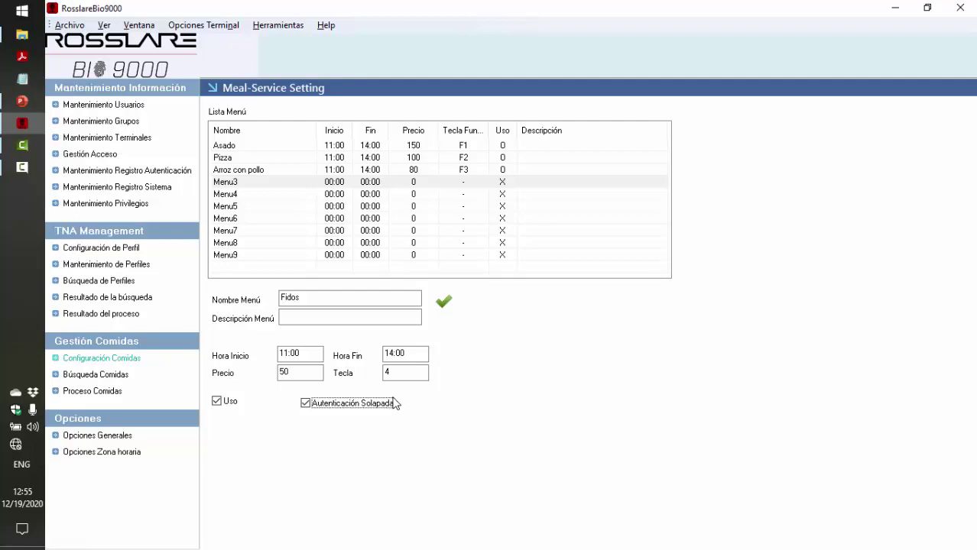
click(390, 372)
click(306, 403)
click(445, 302)
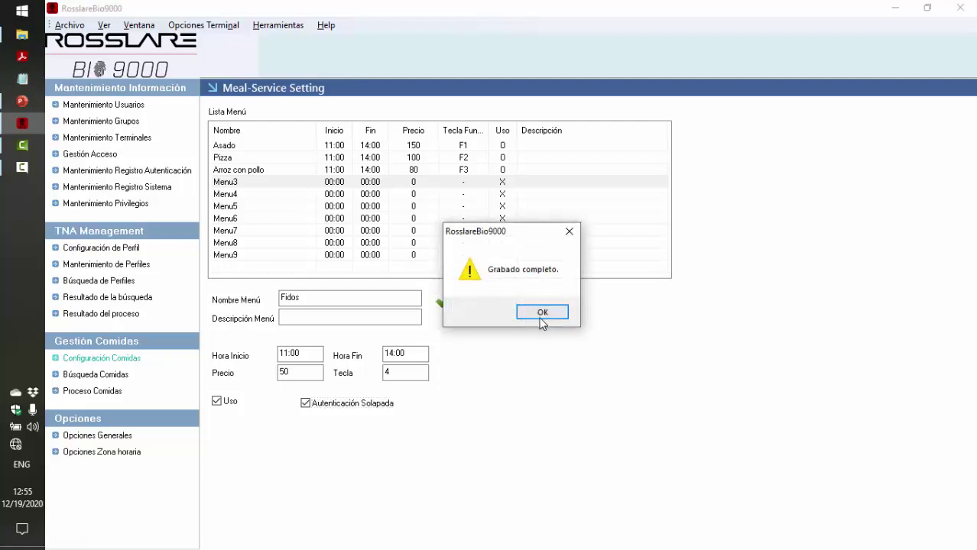
click(543, 313)
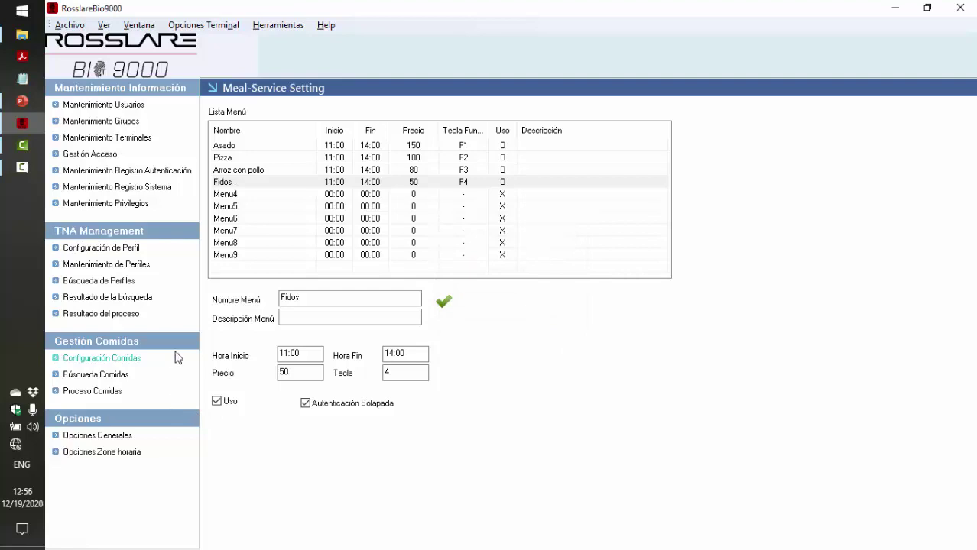
click(273, 27)
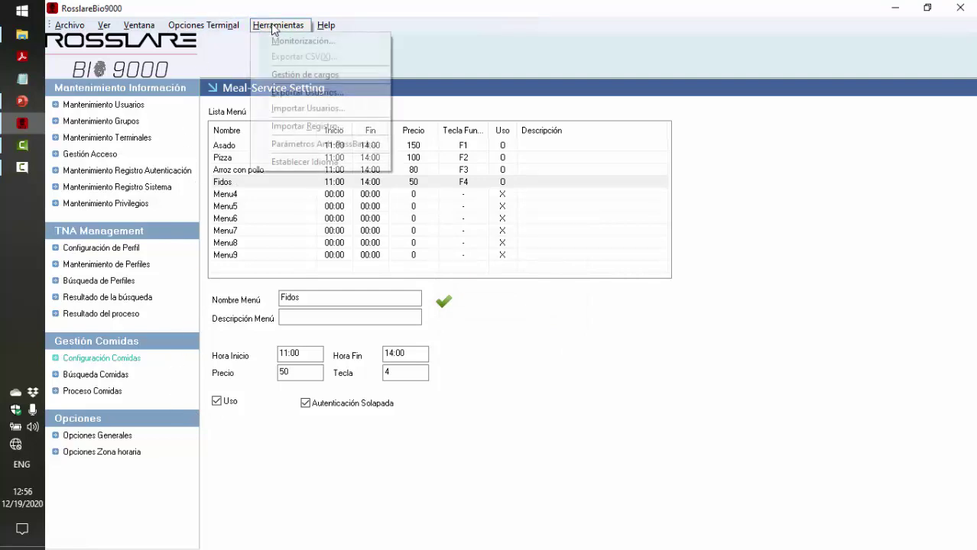
click(296, 37)
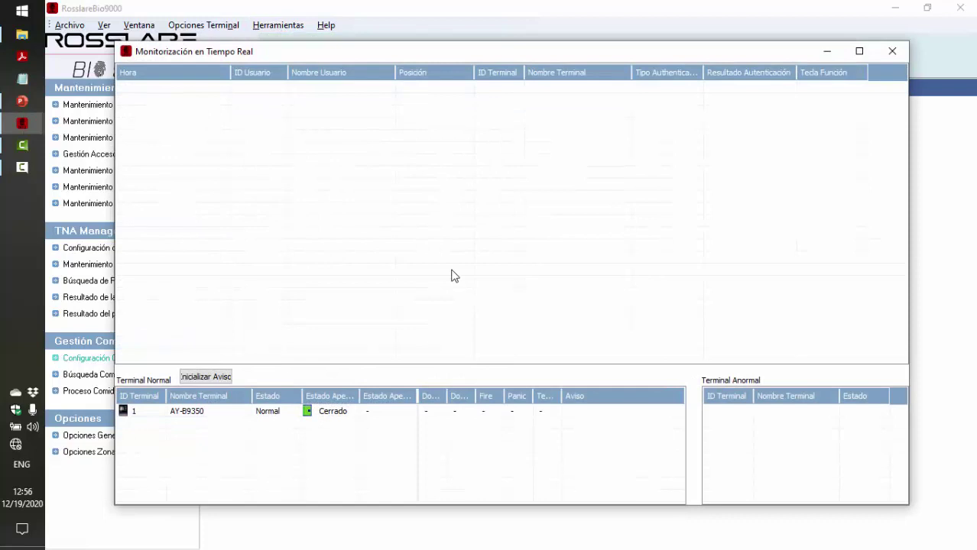
drag(464, 55, 457, 60)
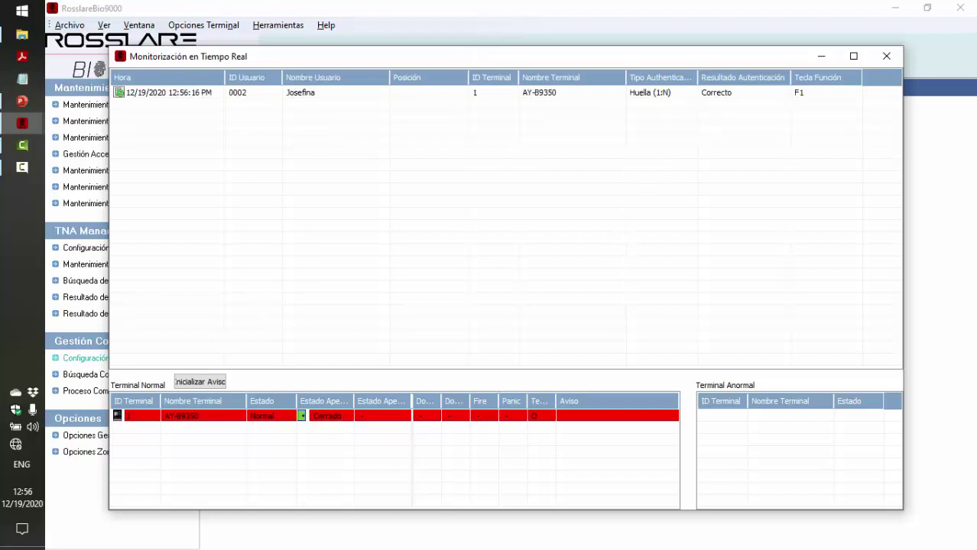
click(745, 95)
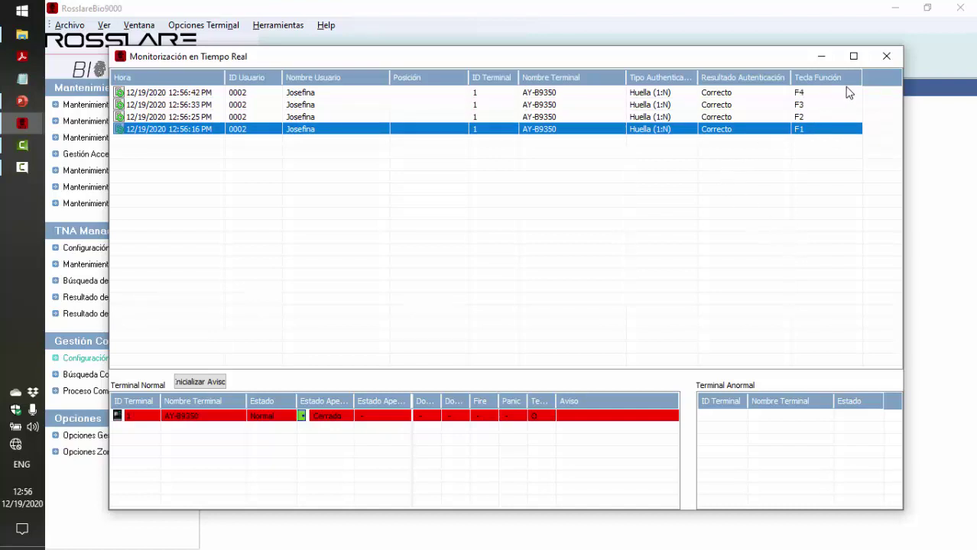
click(886, 57)
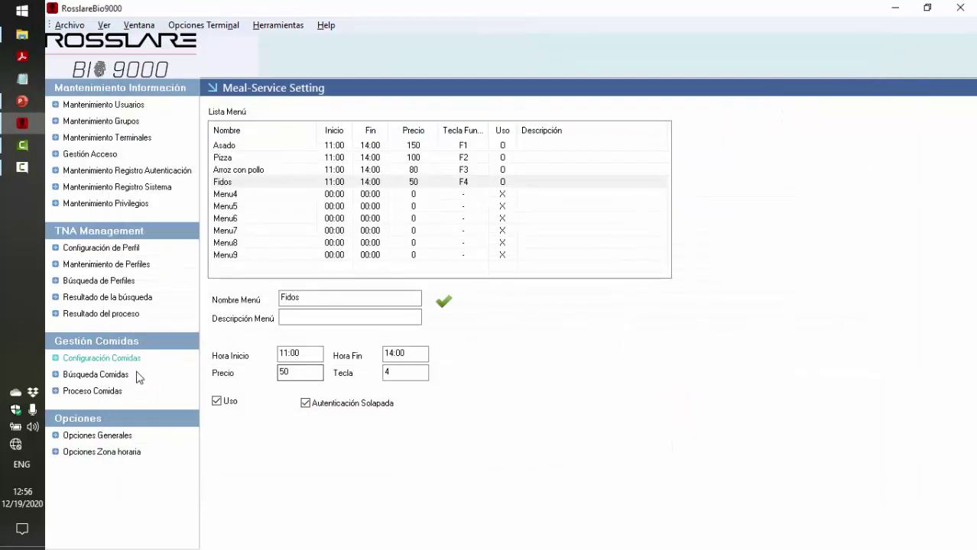
Add the Administracion user 0002 to the meal-processing list
click(120, 376)
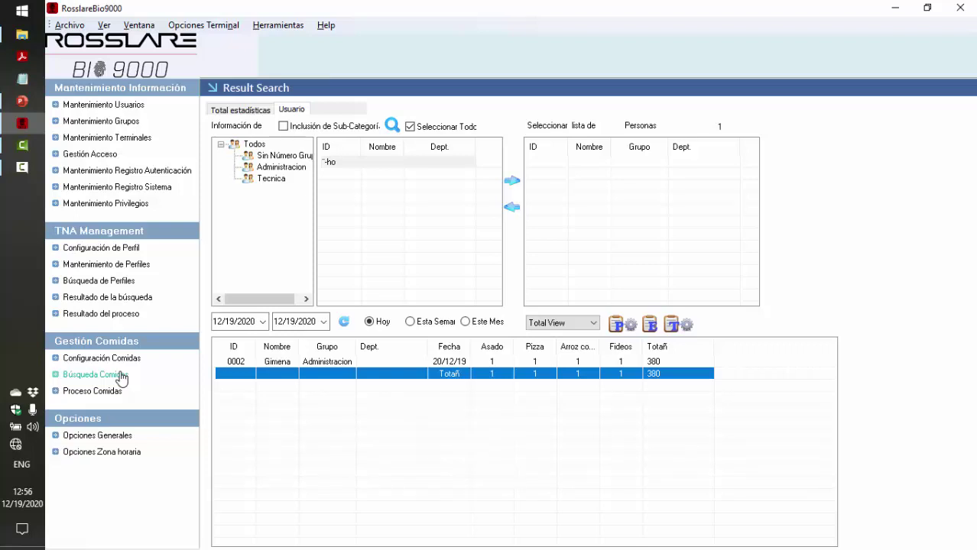
click(110, 393)
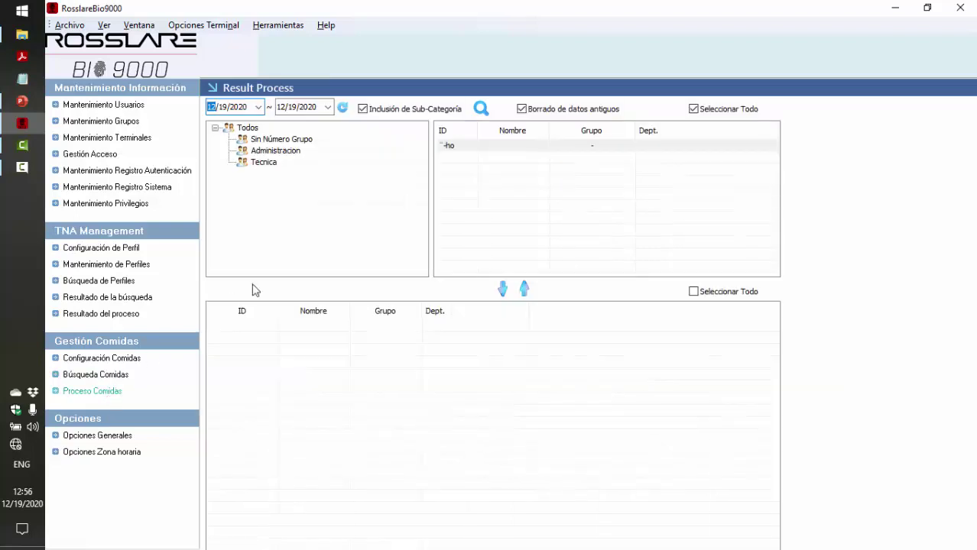
click(291, 155)
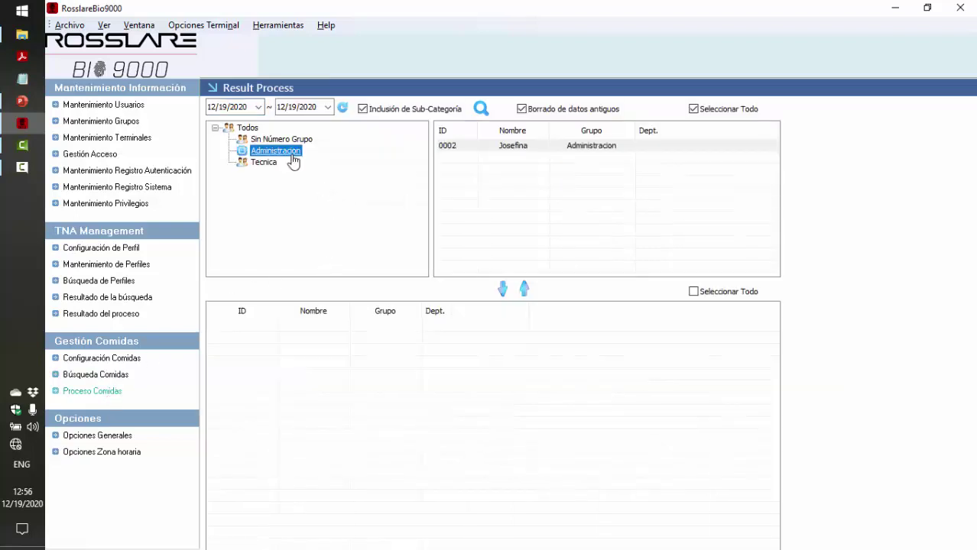
click(489, 147)
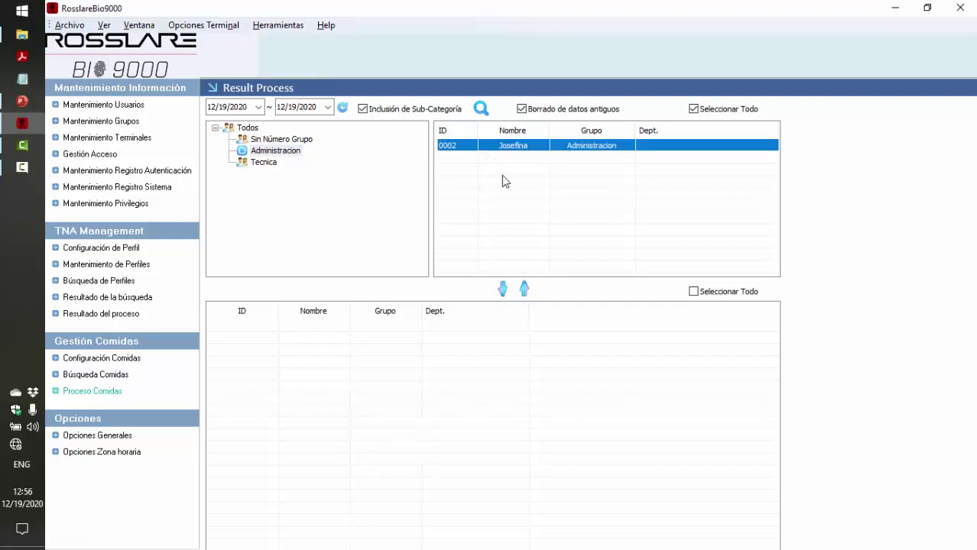
click(504, 288)
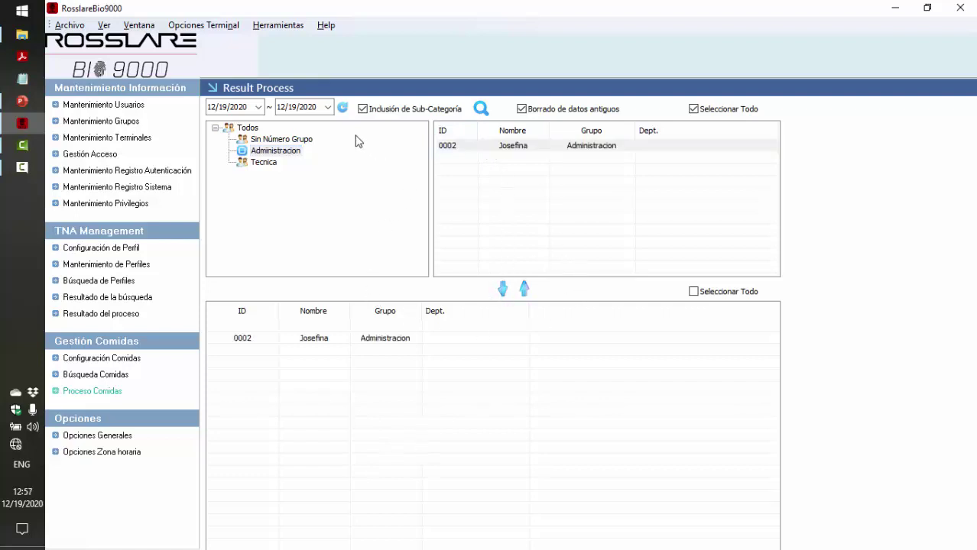
Start meal processing, cancel the run, and close Rosslare Bio9000
click(343, 107)
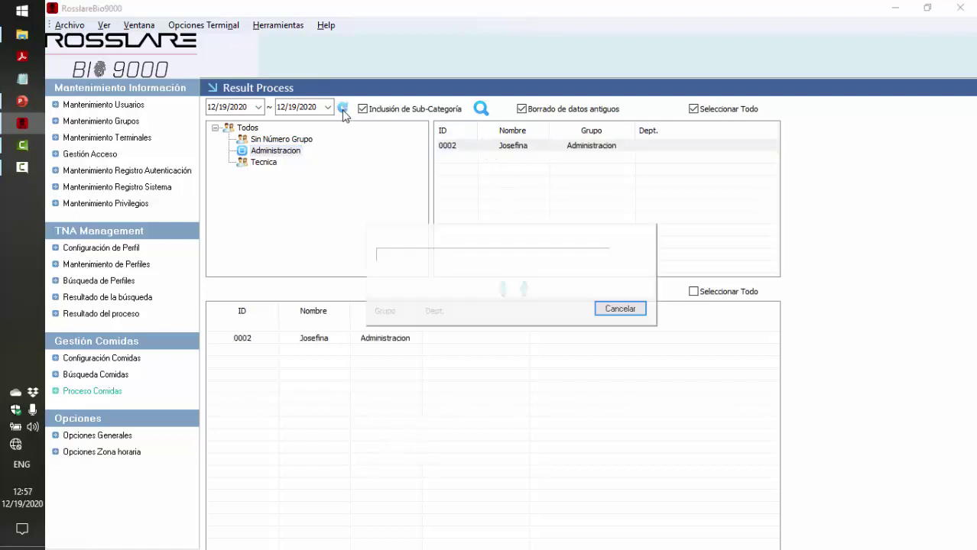
click(620, 315)
click(620, 310)
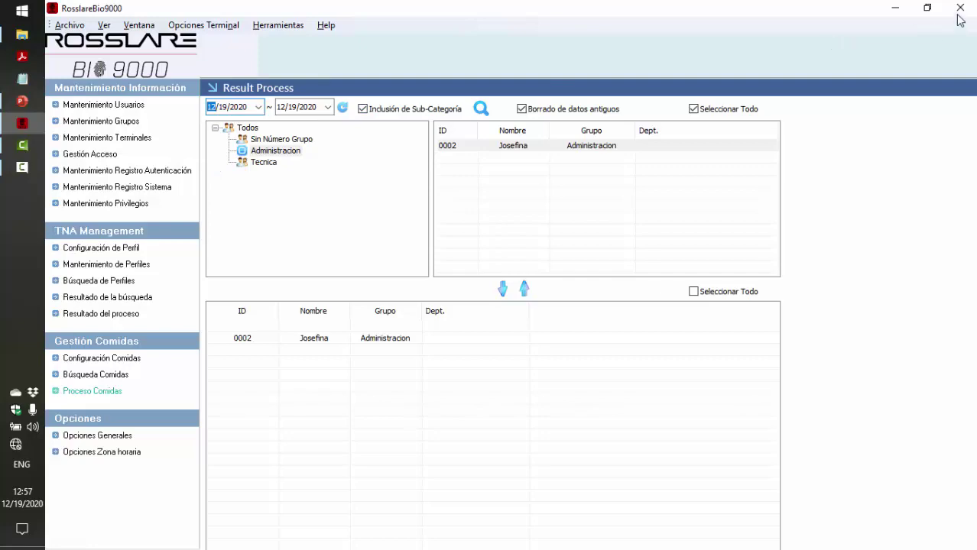
click(960, 7)
Relaunch Rosslare Bio9000 with the administrator password and close monitoring to show terminal AY-B9350
click(21, 11)
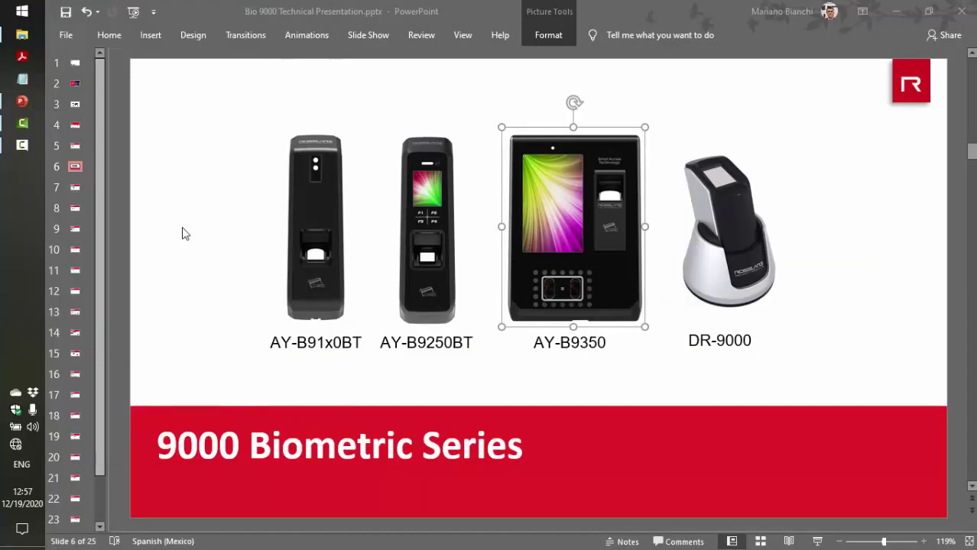
click(182, 233)
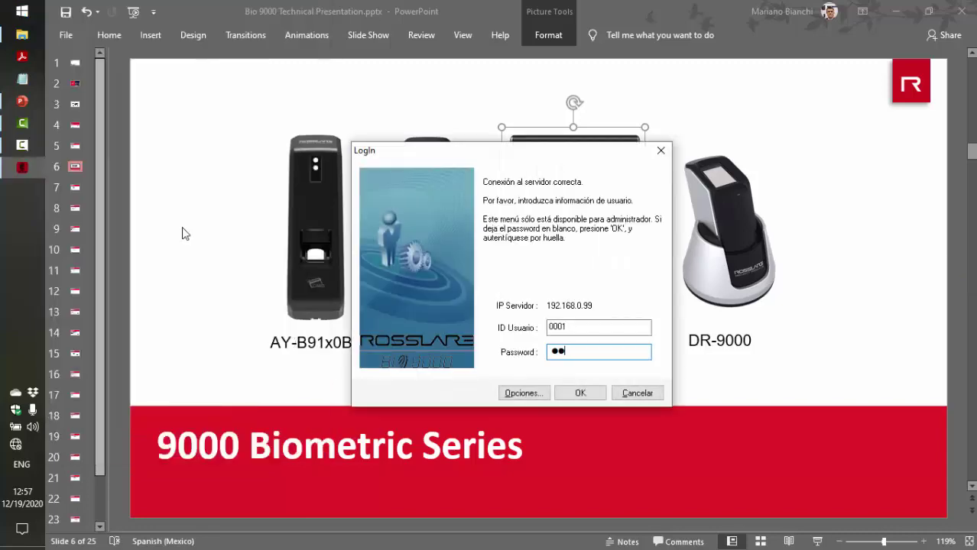
text(123)
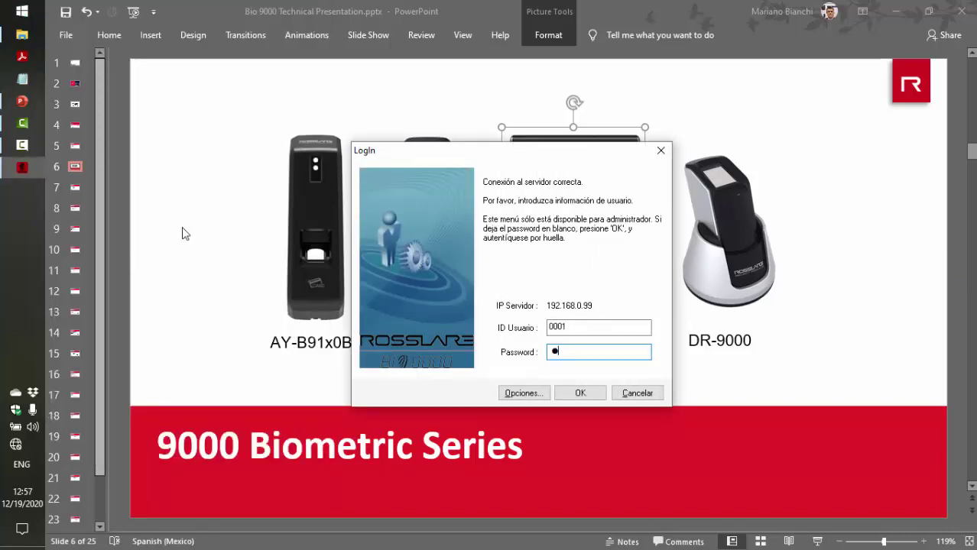
text(4)
key(Return)
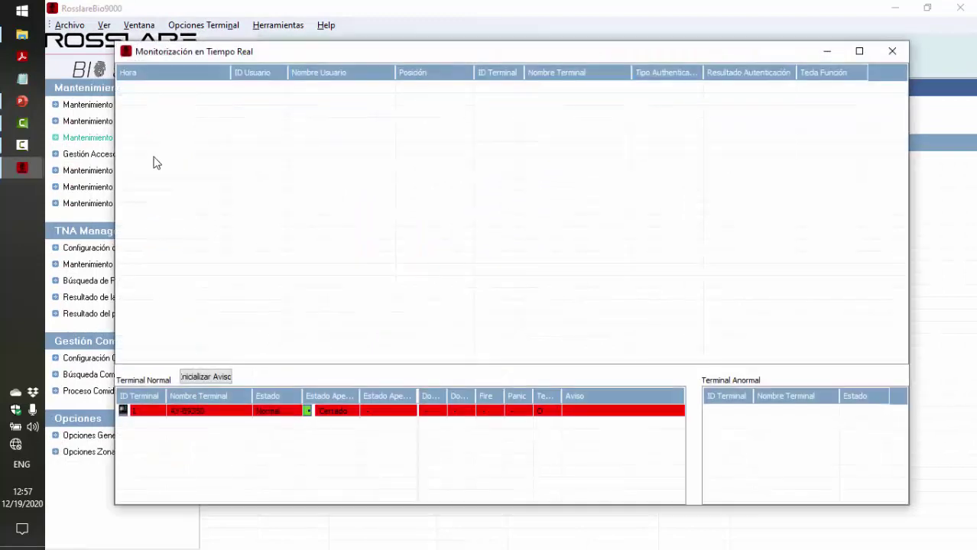
click(902, 52)
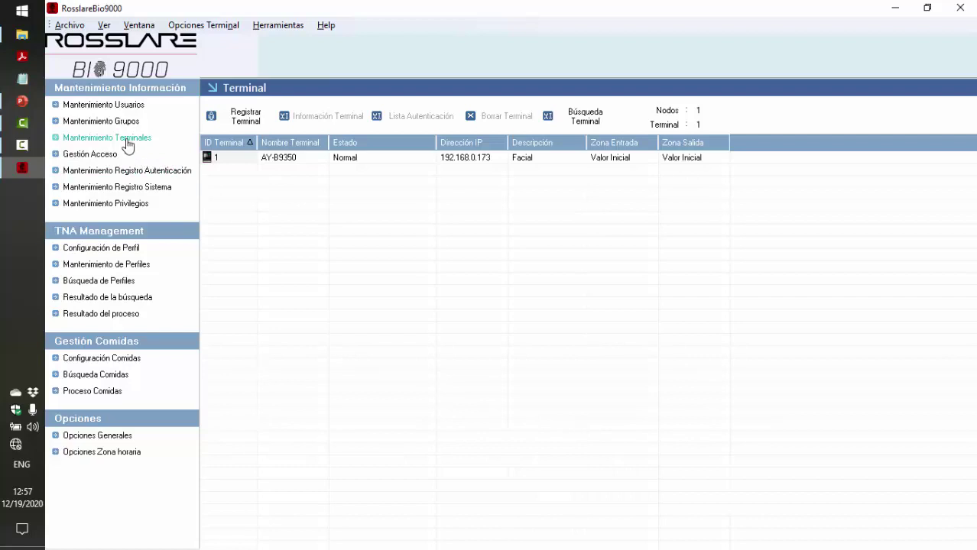
Set Gestión Comidas to Uso in terminal AY-B9350's properties and apply it
click(272, 158)
right_click(271, 158)
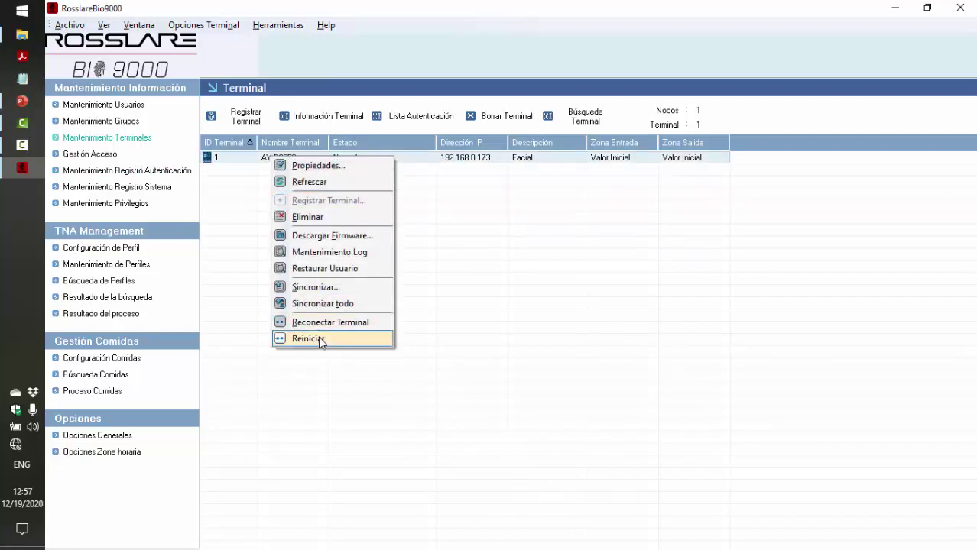
click(318, 165)
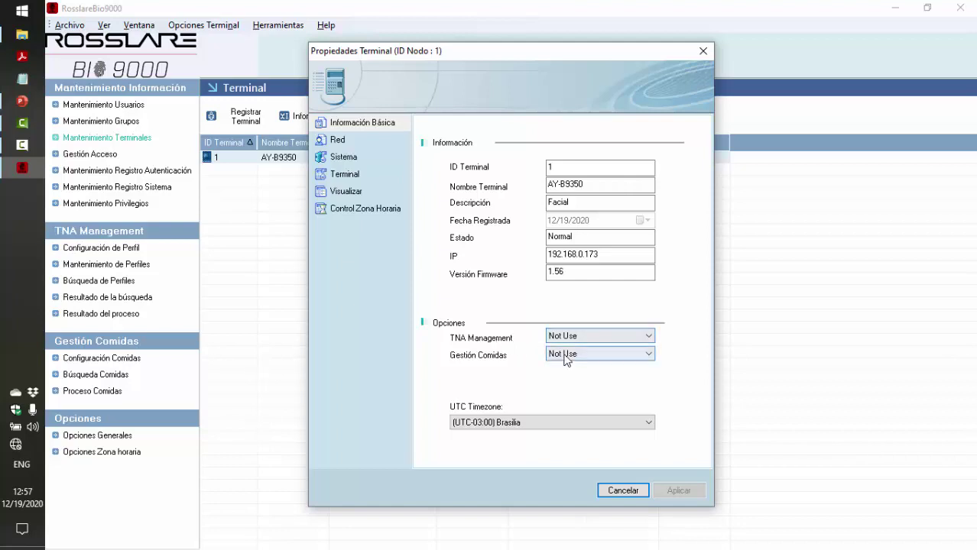
click(597, 356)
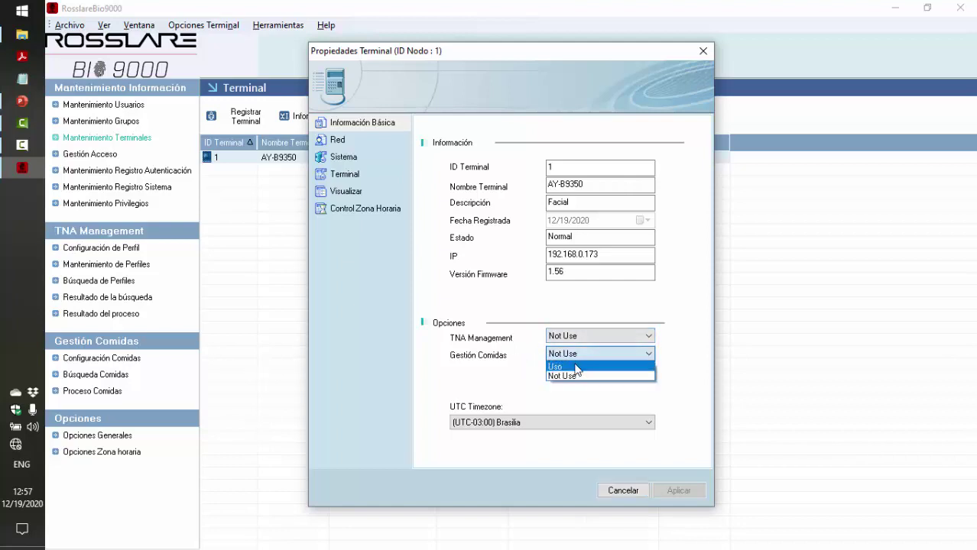
click(577, 368)
click(668, 495)
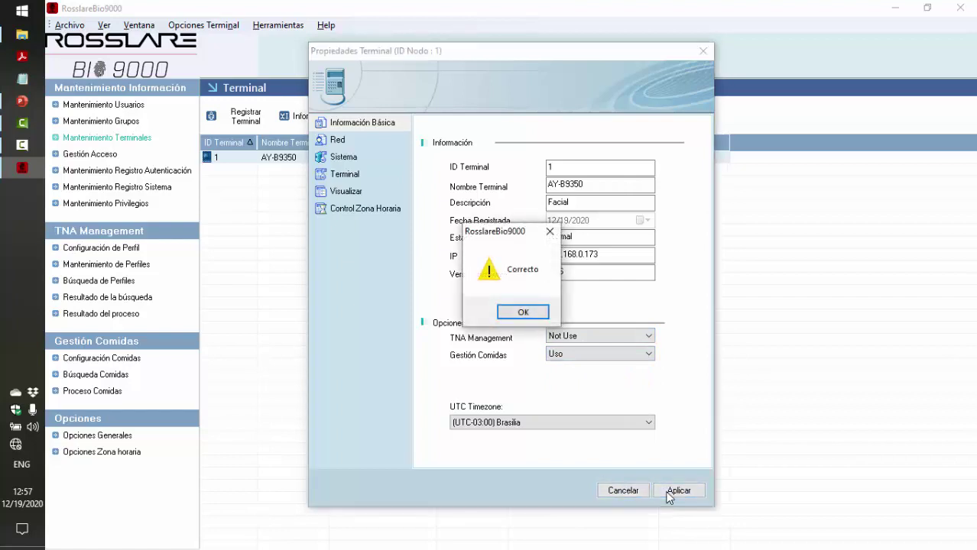
click(523, 312)
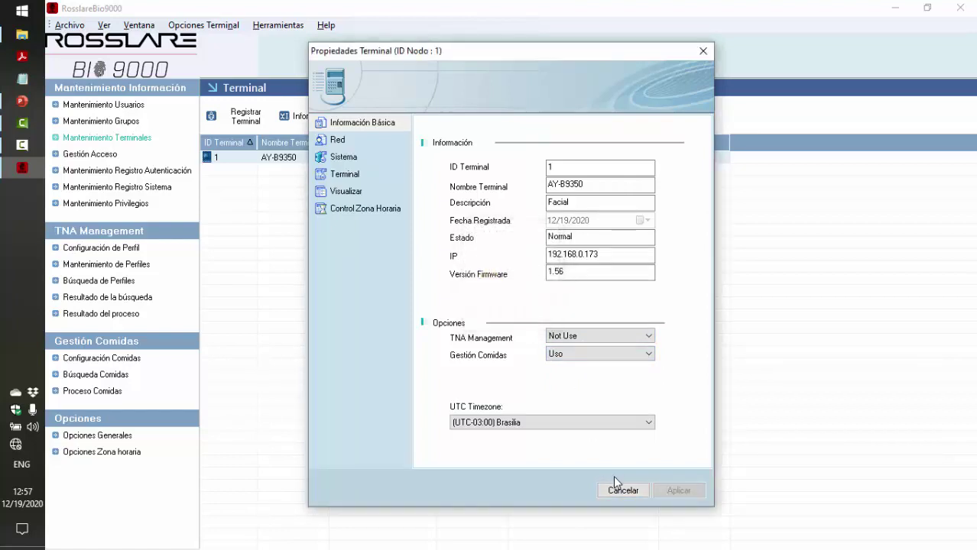
click(704, 52)
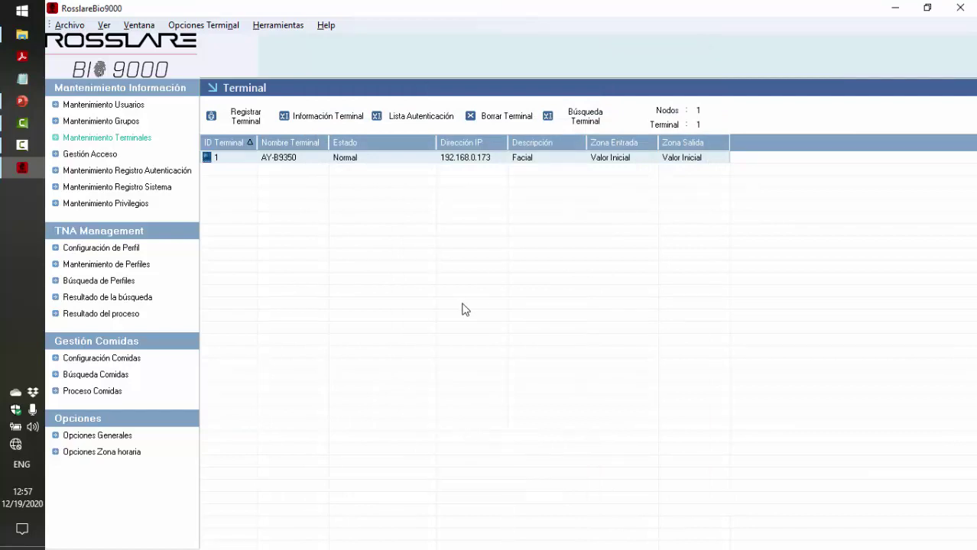
Queue the Administracion employee for meal processing, including sub-categories and deleting old data
click(96, 393)
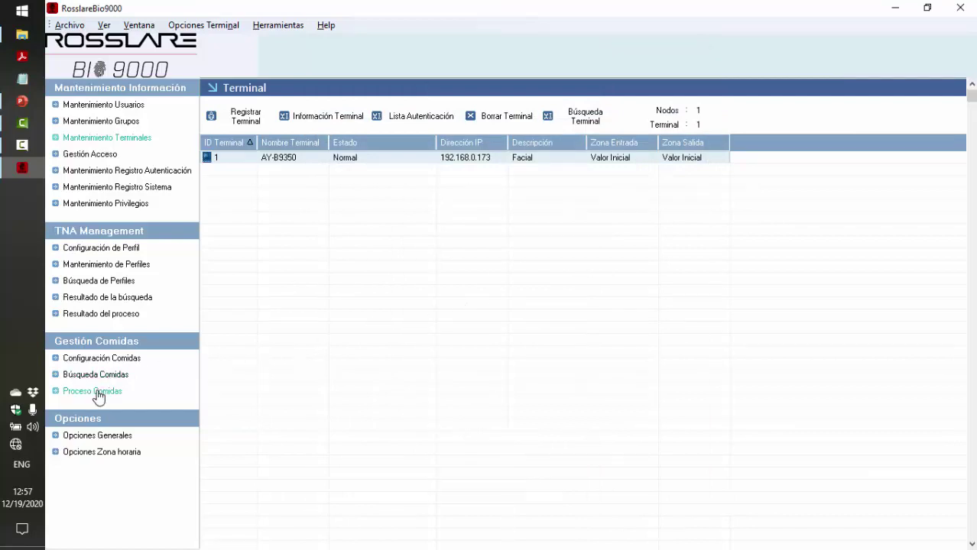
click(285, 151)
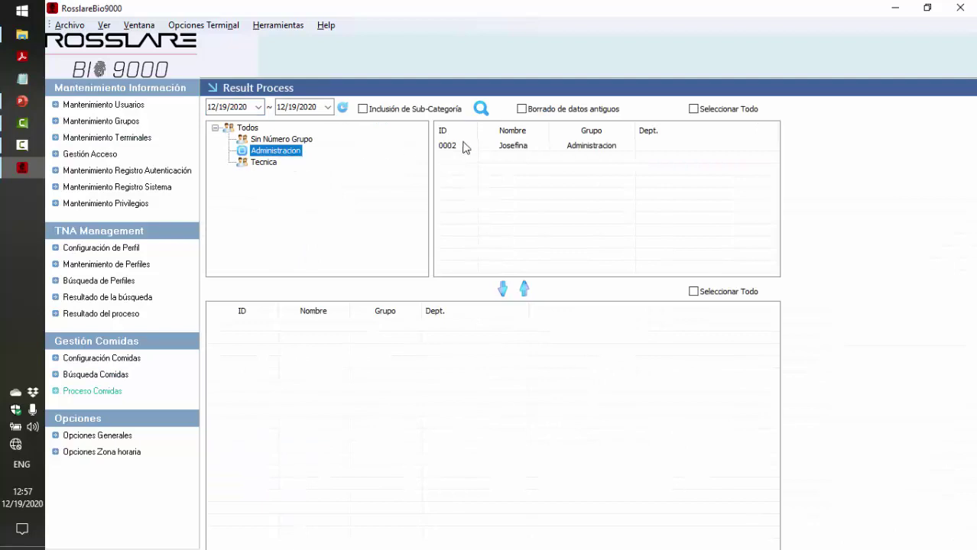
click(469, 145)
click(503, 289)
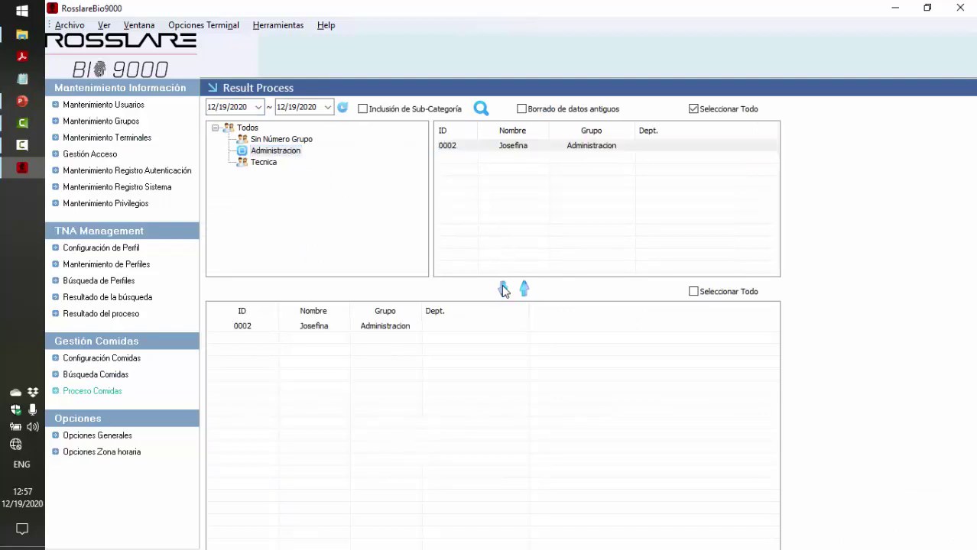
click(362, 110)
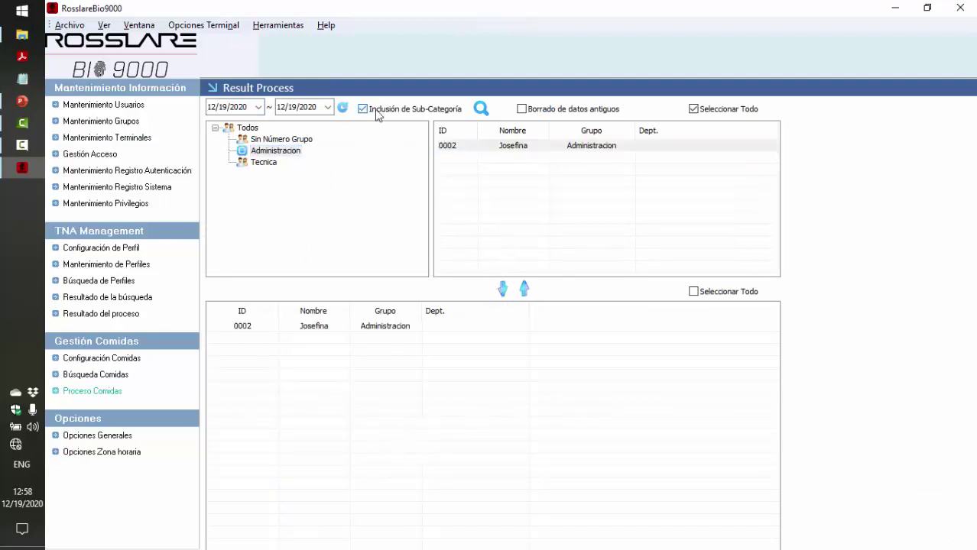
click(522, 110)
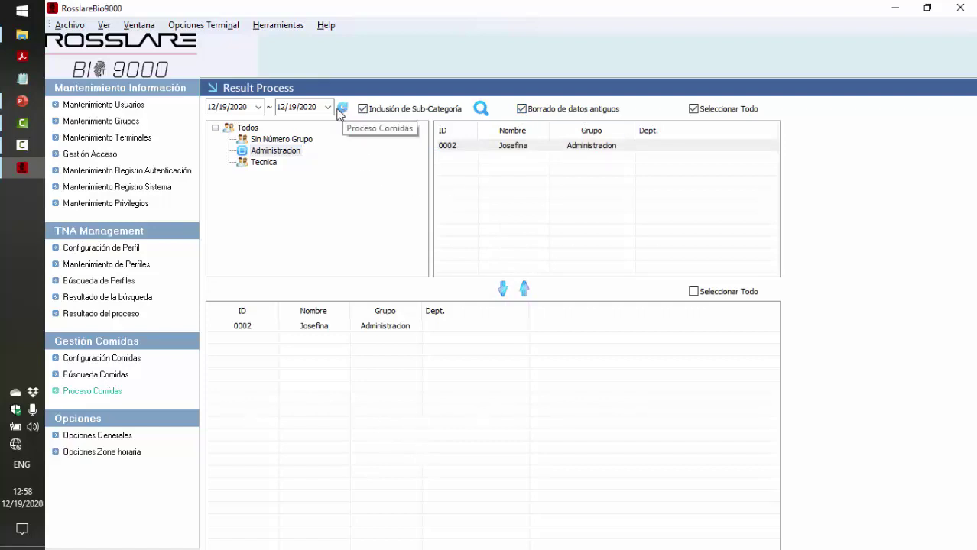
Process meals for 12/1/2020 through 12/31/2020 and acknowledge completion
click(258, 107)
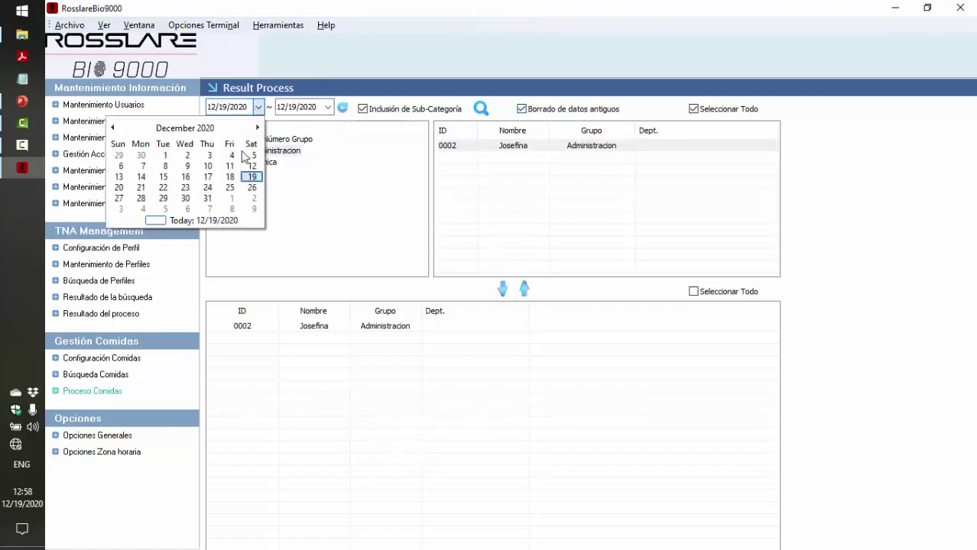
click(166, 155)
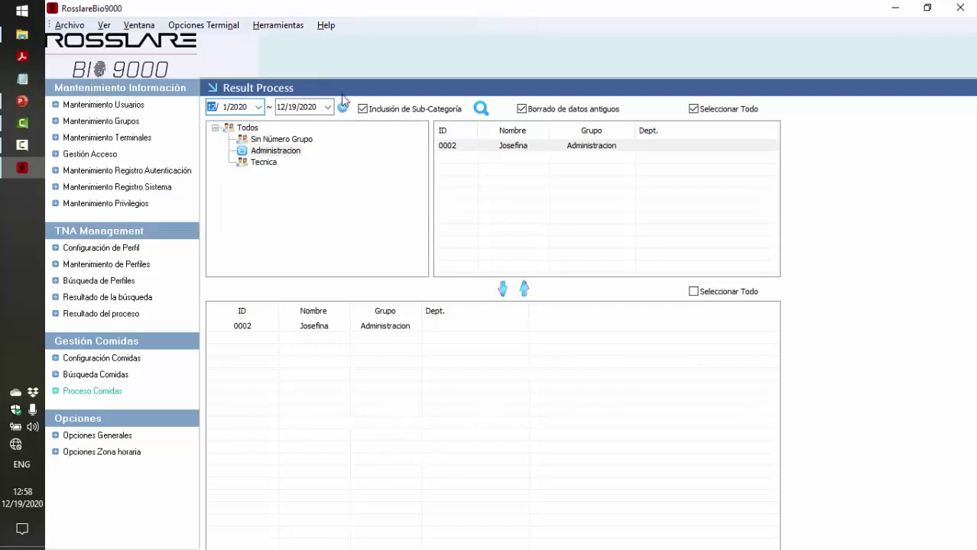
click(327, 107)
click(276, 200)
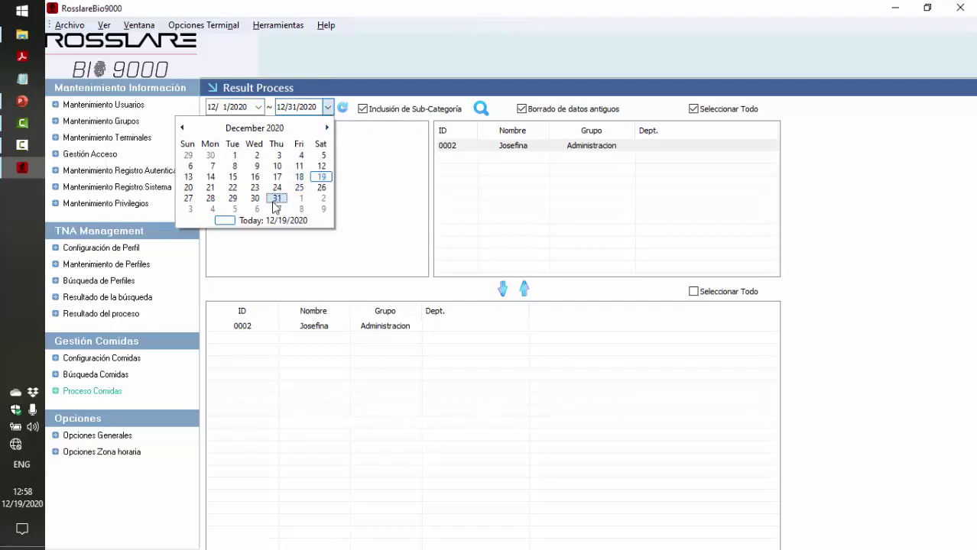
click(343, 108)
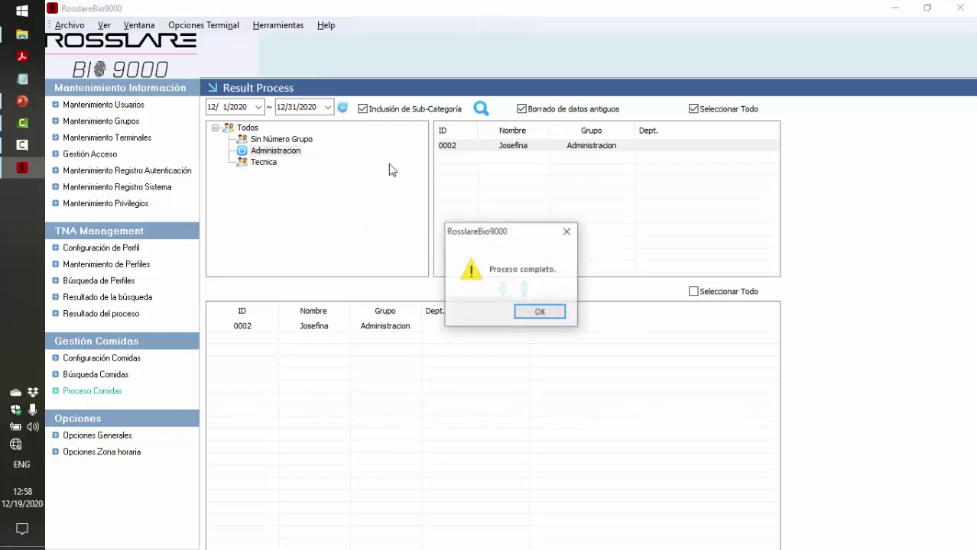
click(543, 313)
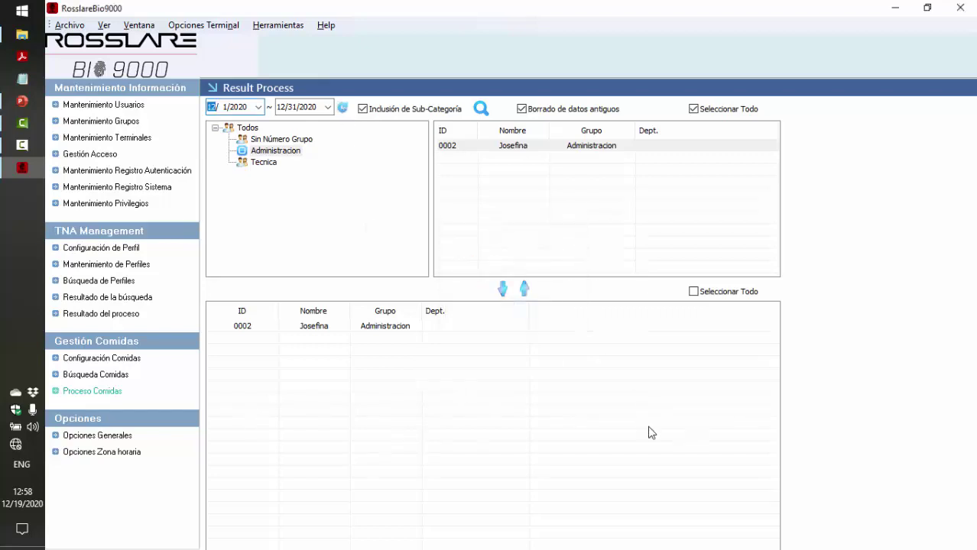
In Búsqueda Comidas, add the Administracion group's employee to the per-user report list
click(126, 376)
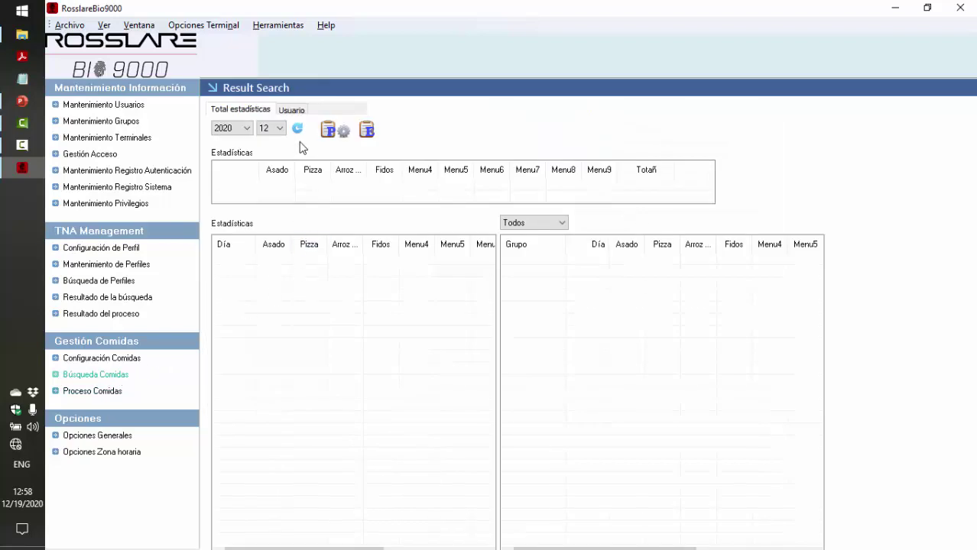
click(298, 111)
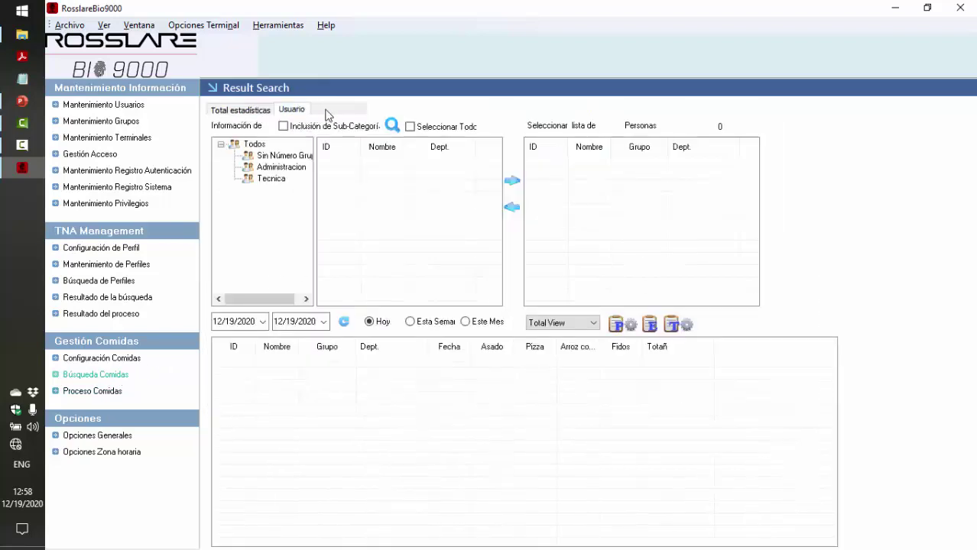
click(281, 168)
click(342, 163)
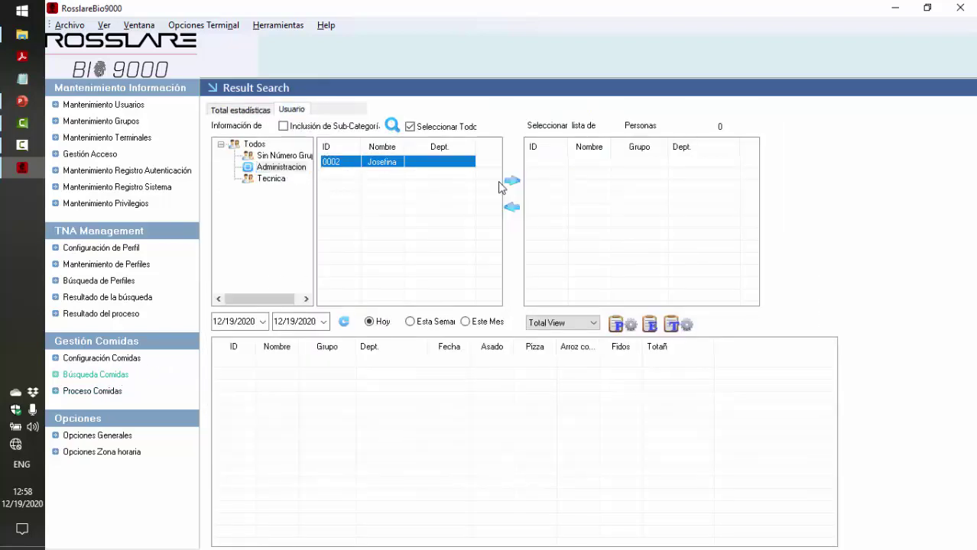
click(511, 182)
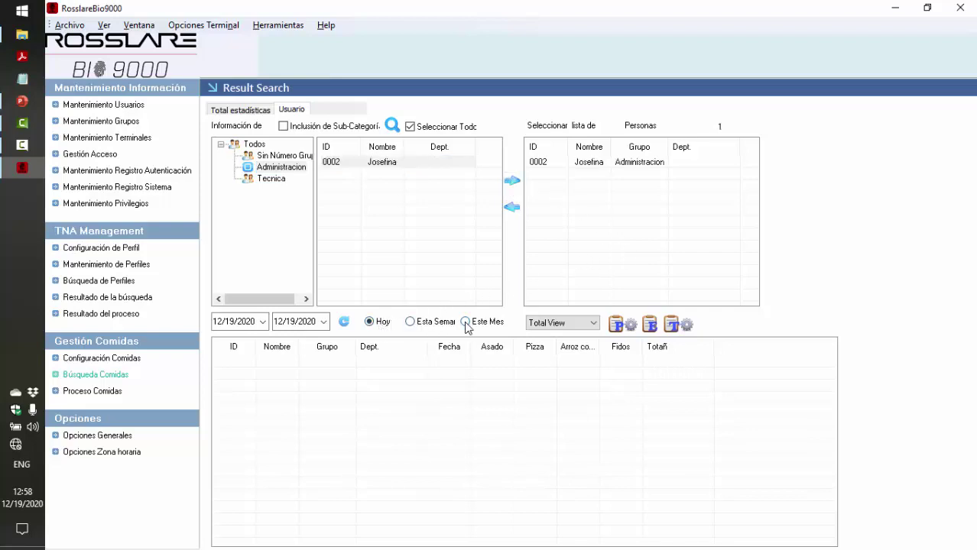
Run the Este Mes meal search and widen the Arroz con pollo column to read the totals
click(465, 322)
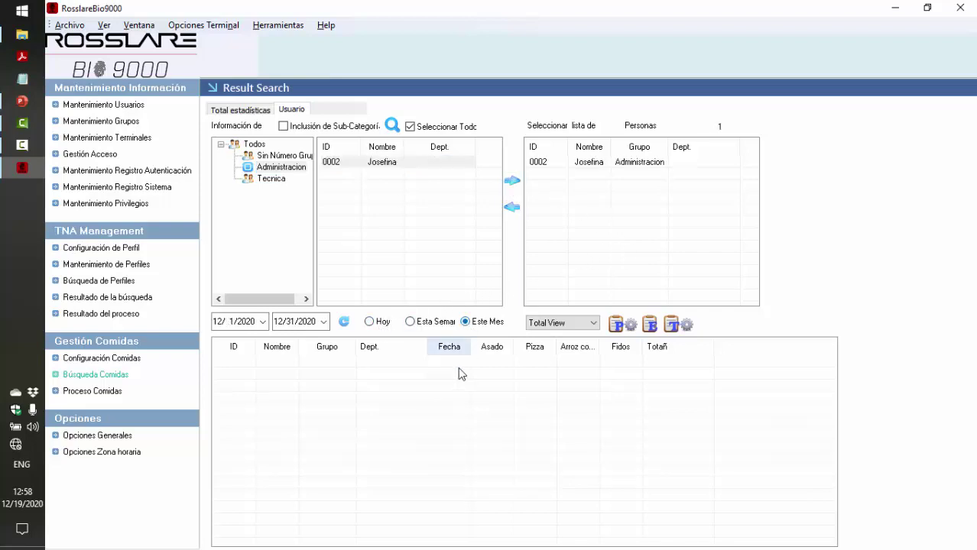
click(344, 324)
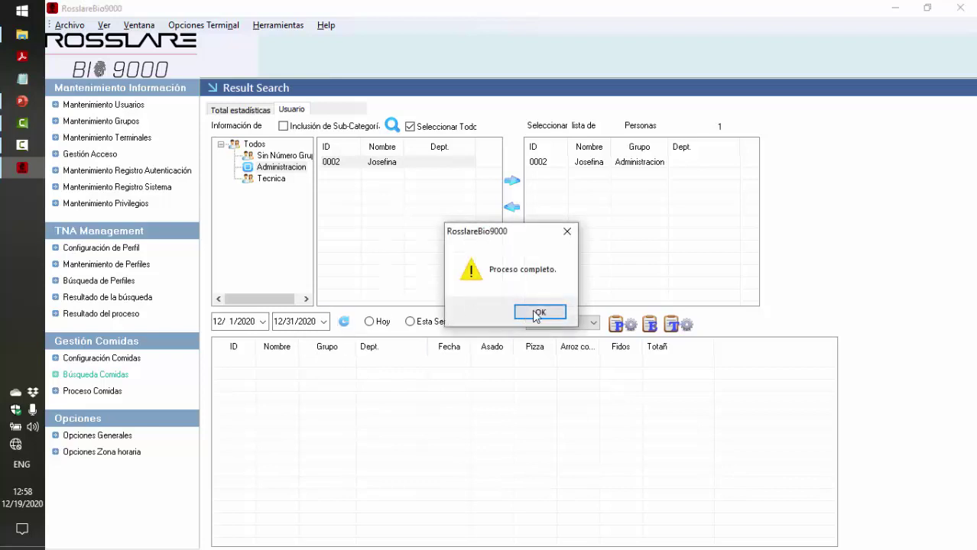
click(533, 310)
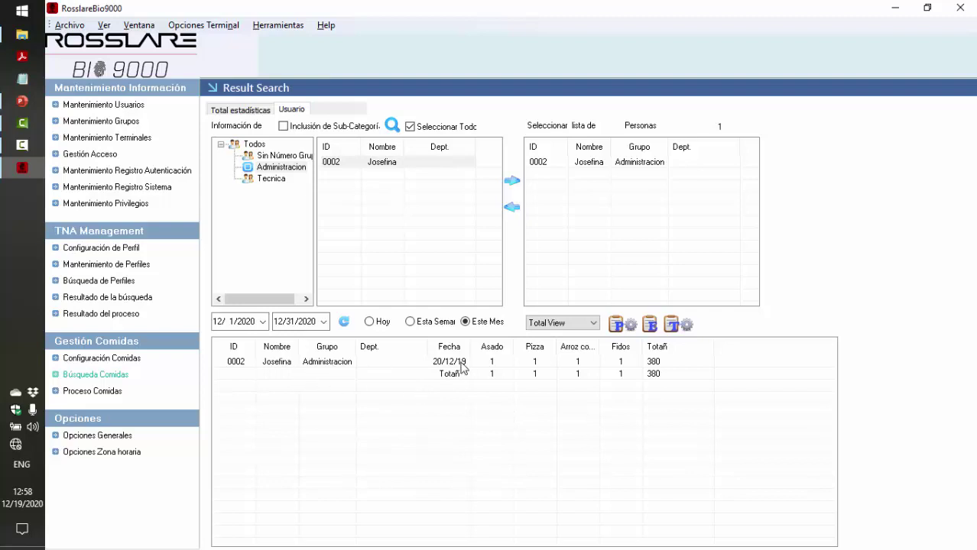
click(494, 364)
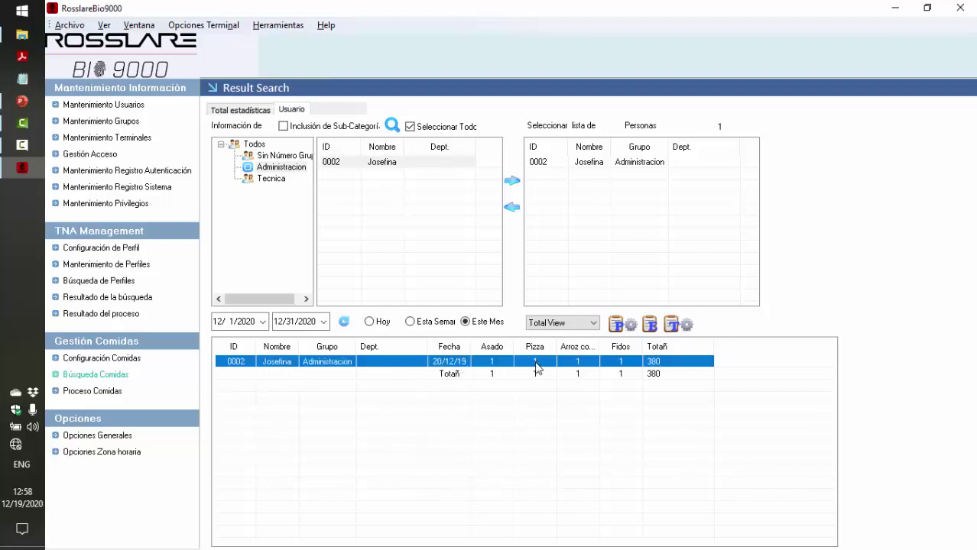
drag(600, 346, 631, 350)
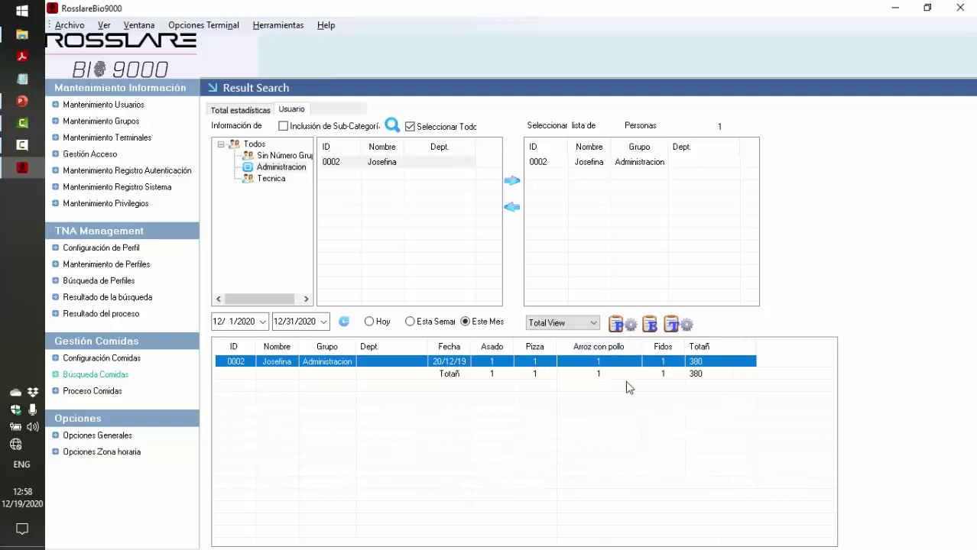